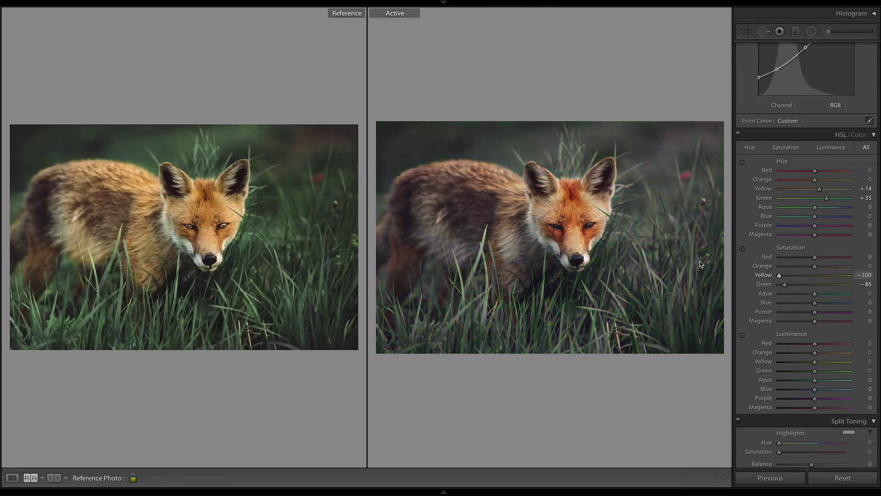
scroll(807, 276, down, 1)
Mute the greens in HSL and add a Graduated Filter at -0.53 exposure darkening one corner
drag(815, 349, 822, 350)
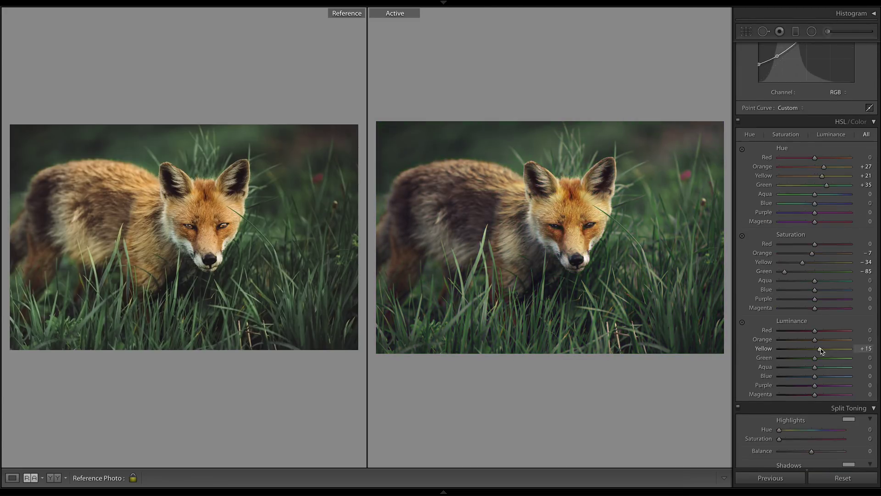
key(m)
drag(812, 92, 808, 94)
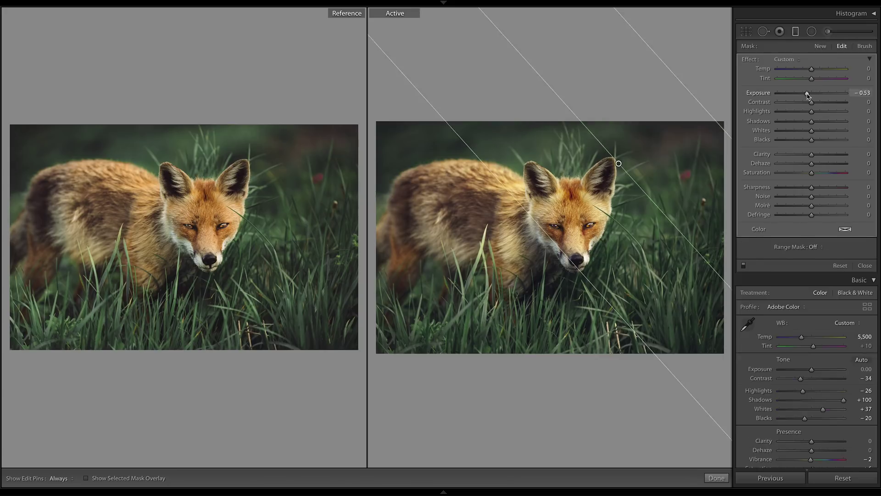
key(m)
Compare the edit against the original, then view the photo alone in Loupe and compare again
key(backslash)
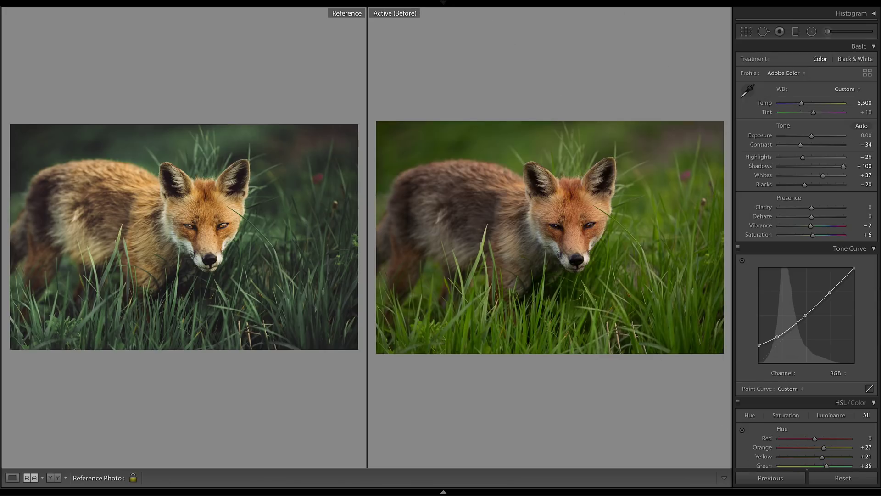
key(backslash)
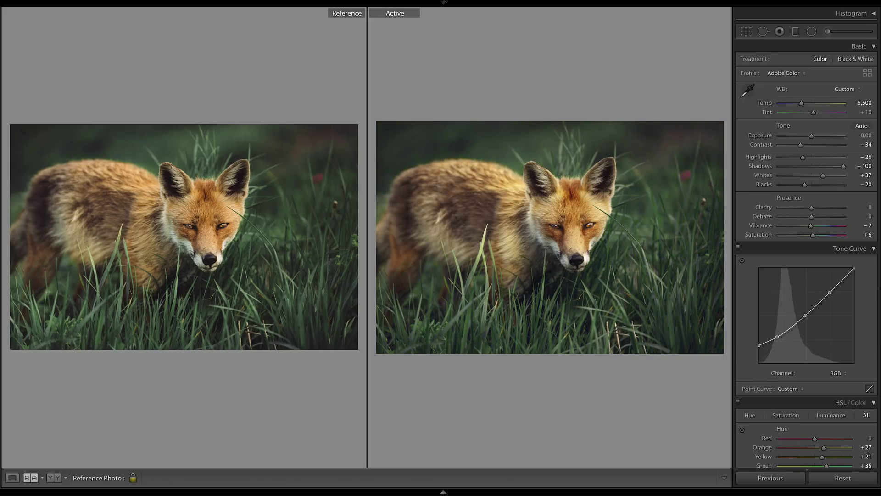
key(d)
key(backslash)
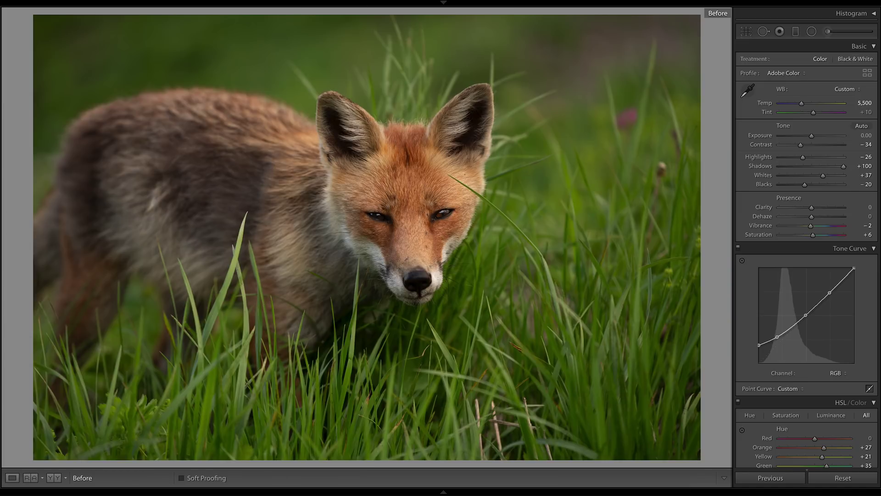
key(backslash)
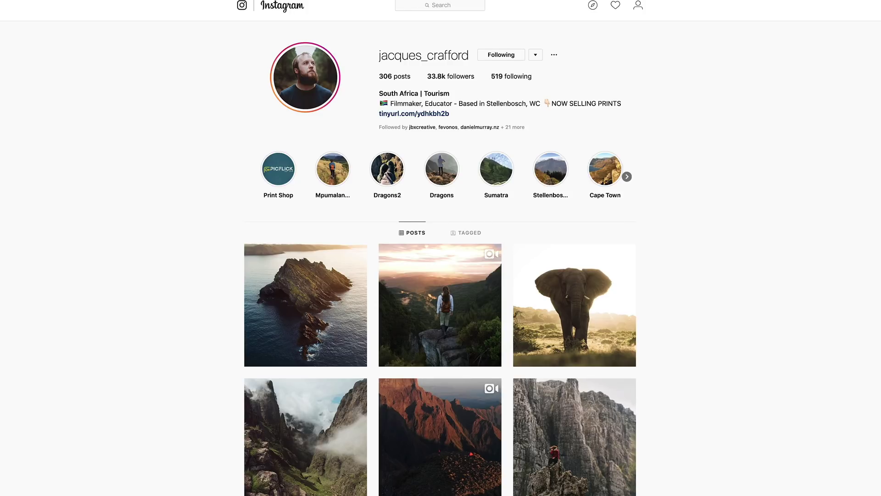
scroll(440, 265, down, 5)
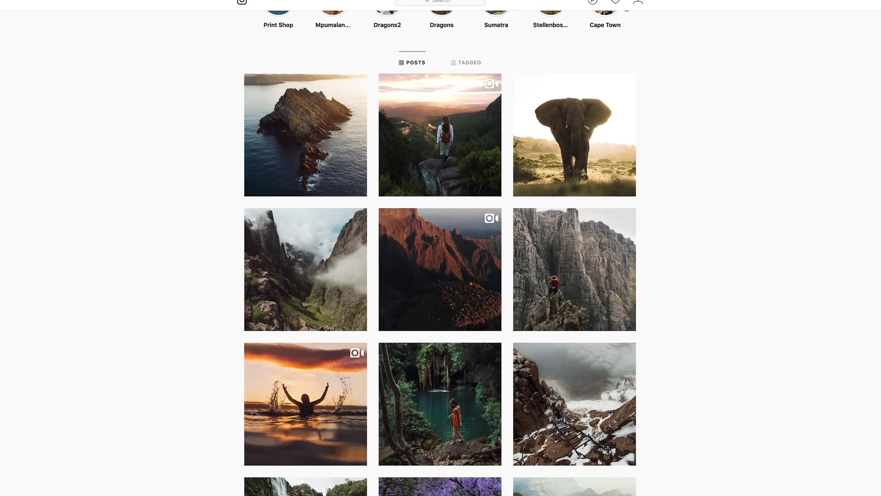
scroll(440, 264, down, 8)
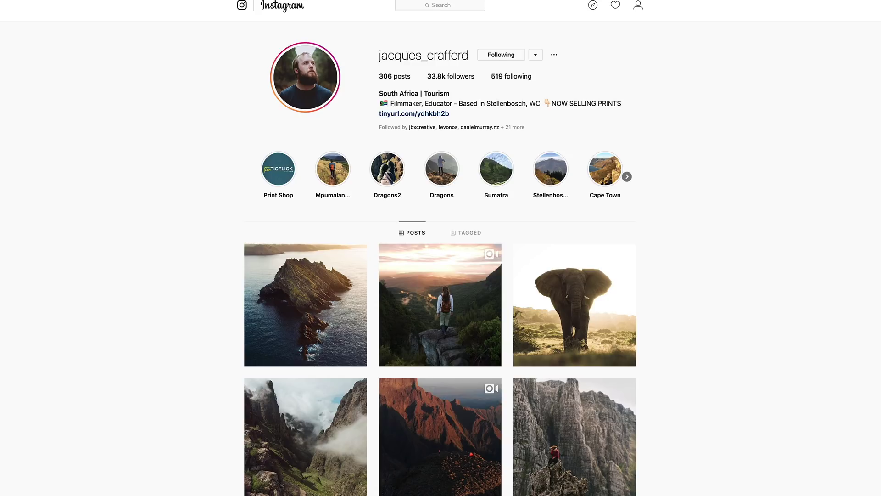
scroll(440, 275, down, 2)
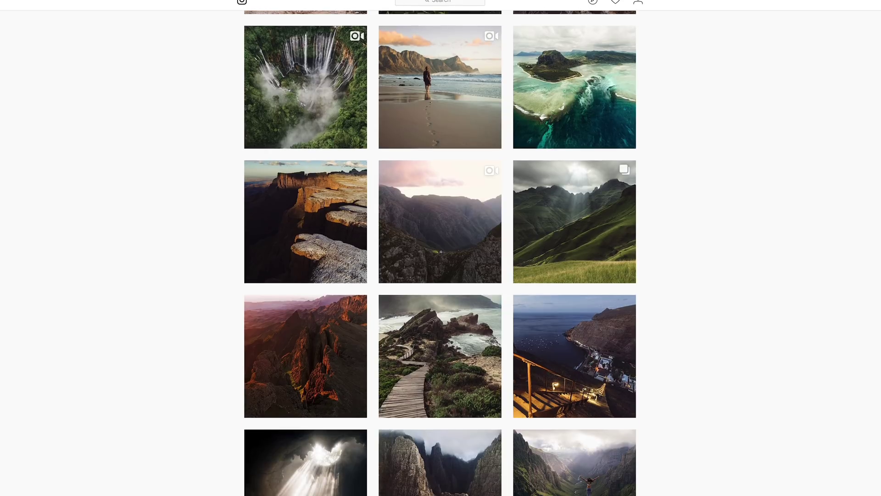
scroll(440, 248, down, 5)
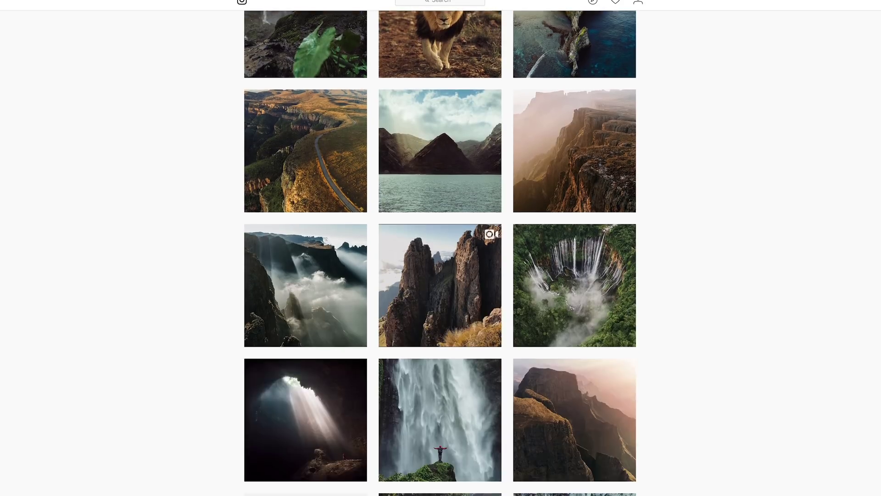
scroll(441, 248, down, 20)
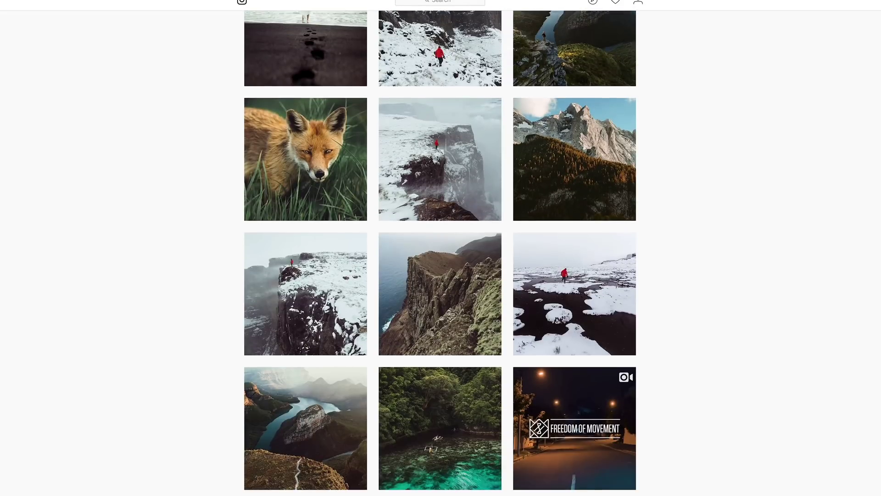
click(273, 205)
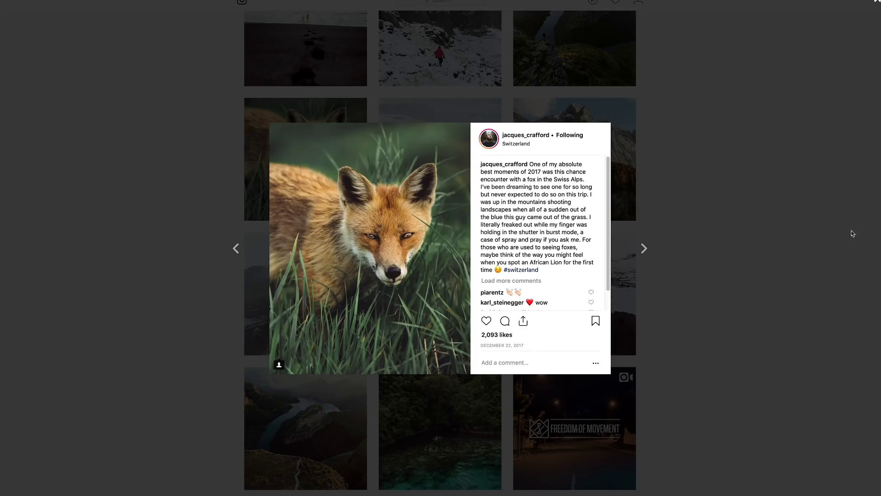
click(709, 48)
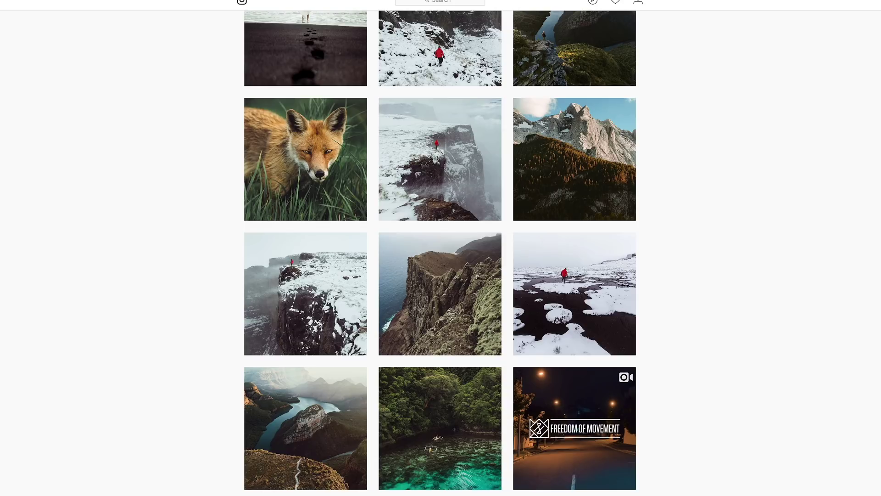
scroll(440, 248, up, 15)
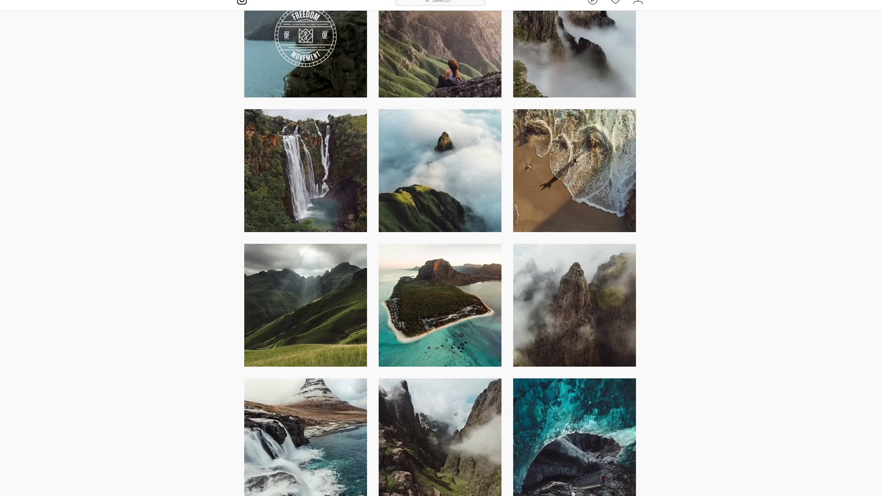
scroll(440, 248, up, 1)
scroll(441, 248, up, 4)
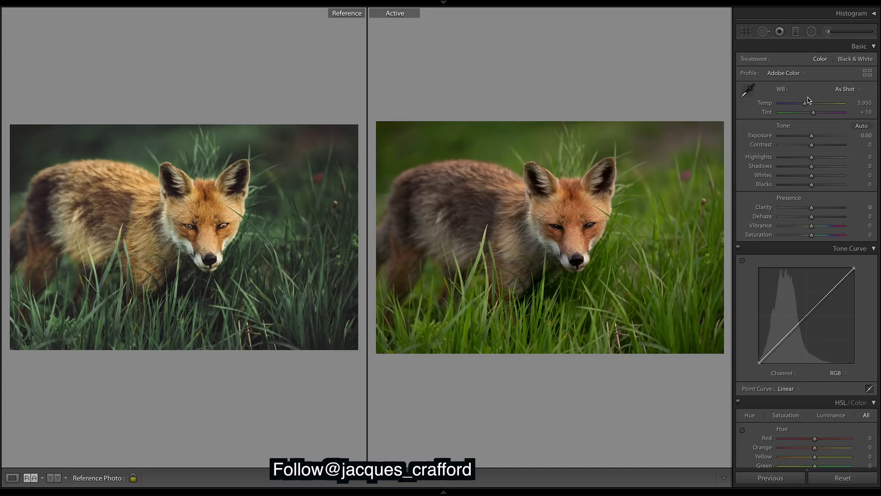
Set the white balance temperature to 5,500
drag(806, 106, 800, 104)
click(865, 103)
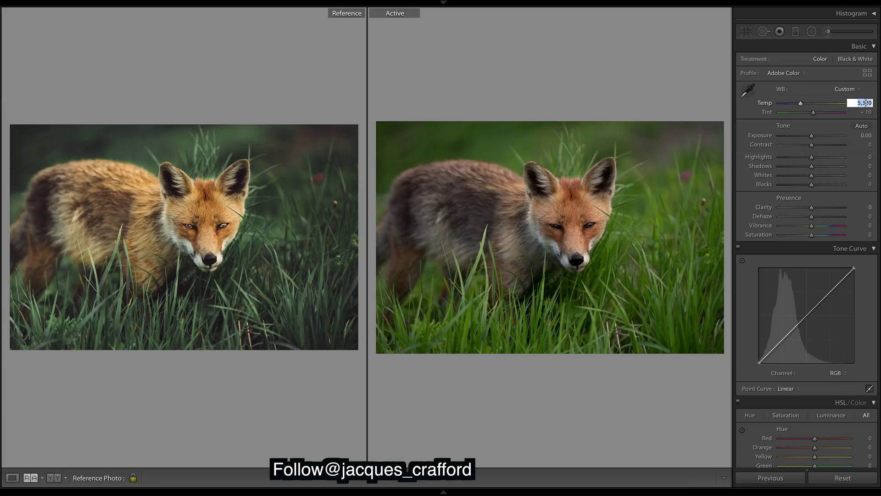
text(55)
key(Return)
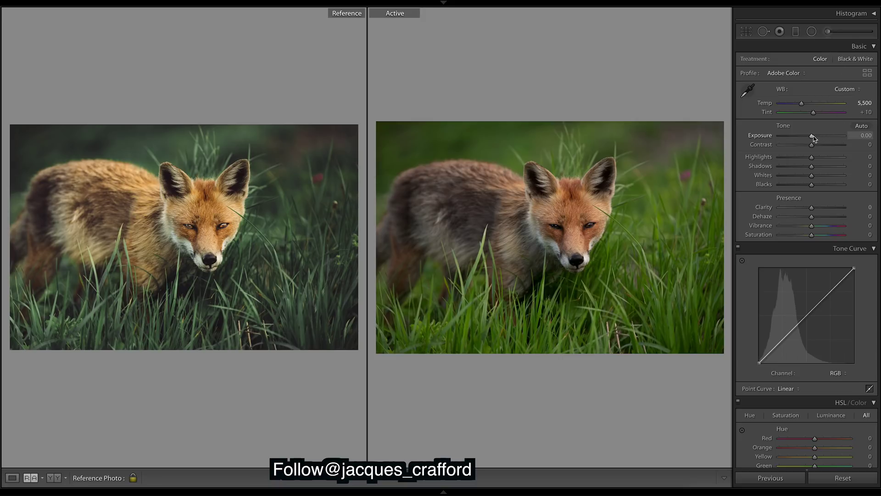
Set Contrast to -34, Highlights to -31, Blacks to -31 and Whites to +21
drag(811, 145, 802, 145)
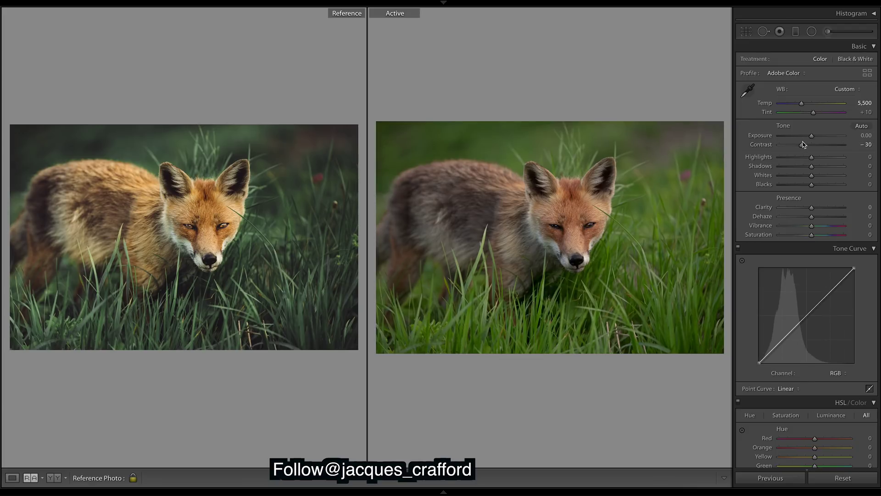
drag(802, 148, 801, 148)
drag(812, 157, 801, 157)
mouse_move(812, 185)
mouse_down()
mouse_move(804, 185)
mouse_move(818, 175)
mouse_up()
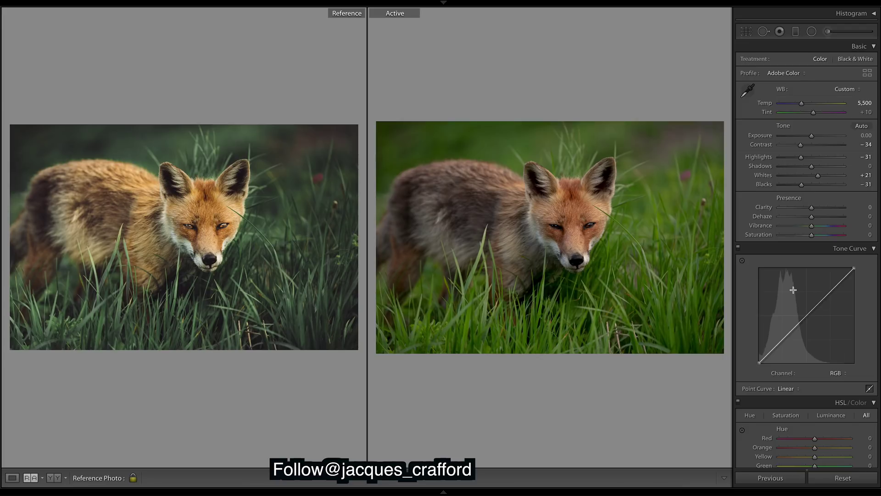
scroll(793, 290, down, 1)
Shape an S-curve on the Red channel, pulling shadows down and lifting midtones
scroll(793, 289, down, 3)
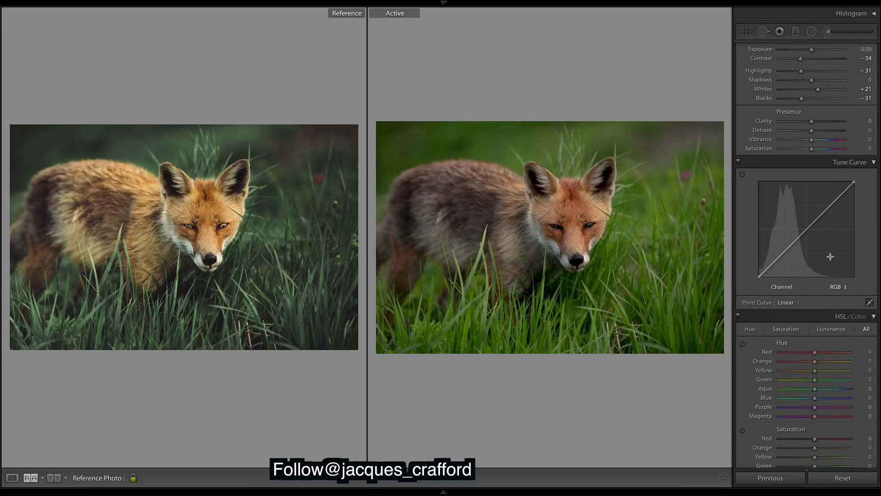
click(836, 287)
click(838, 292)
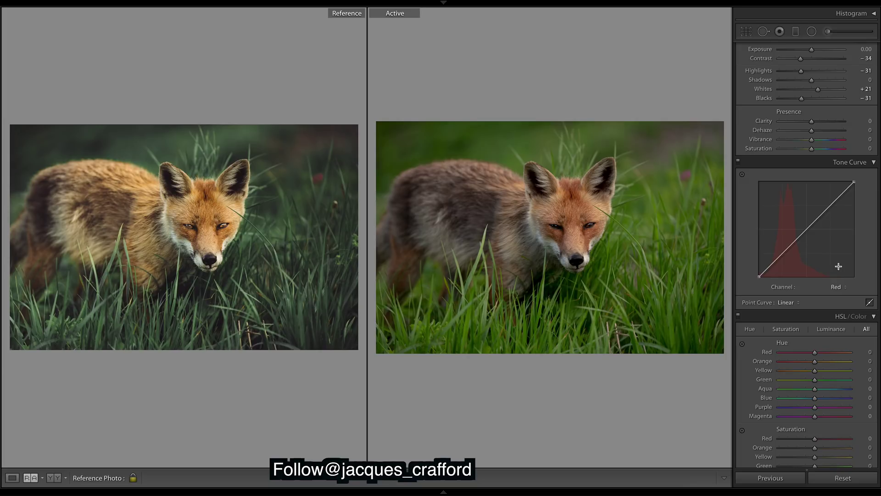
drag(780, 257, 779, 268)
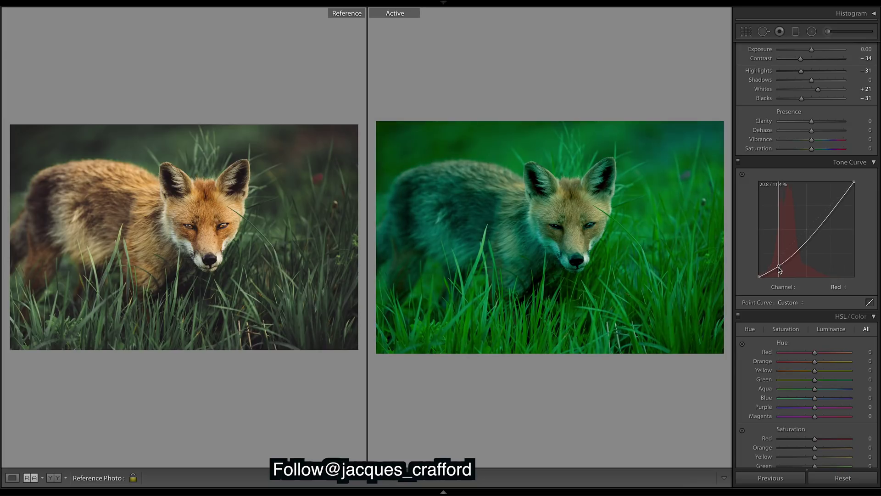
drag(803, 237, 808, 232)
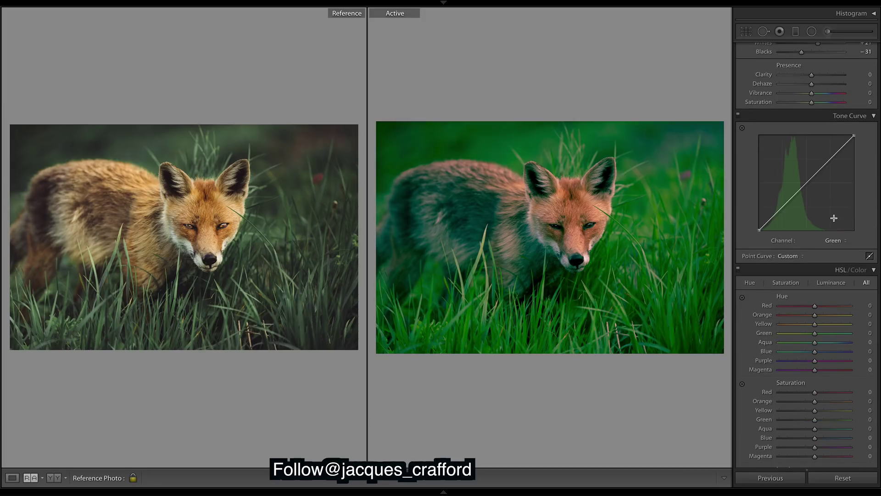
drag(781, 209, 780, 221)
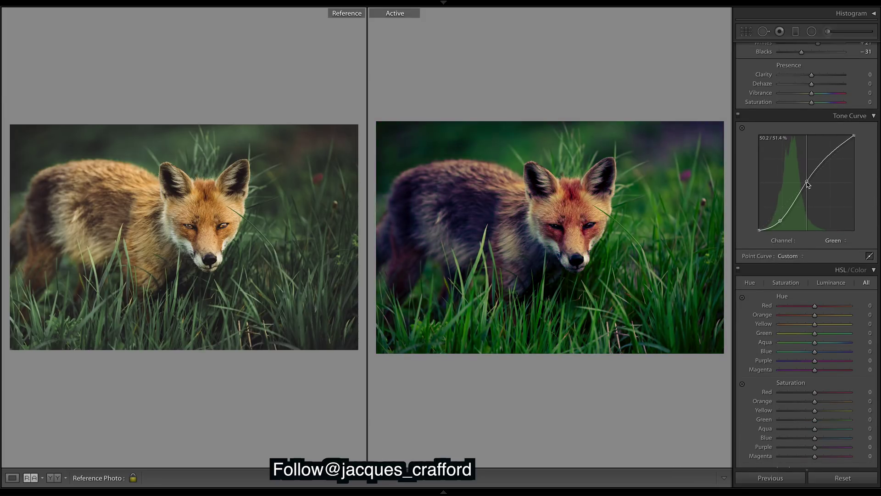
Lift the shadows slightly on the Blue channel curve
click(836, 241)
click(835, 249)
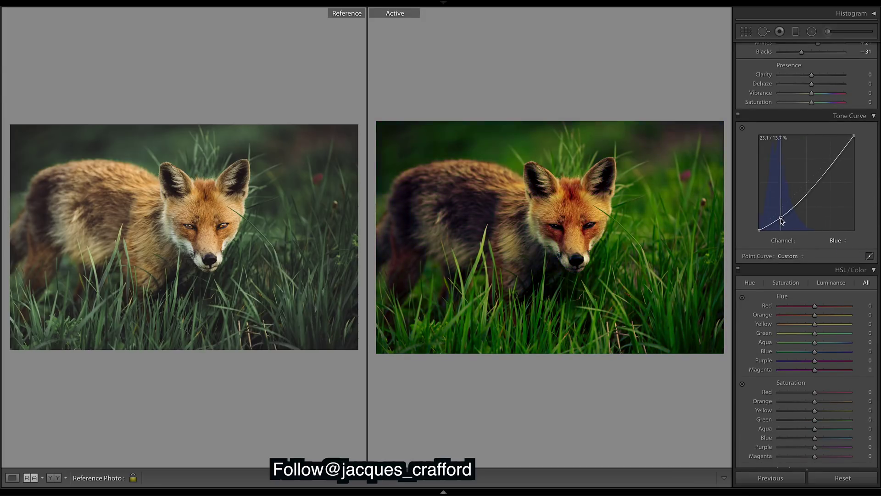
drag(782, 219, 808, 186)
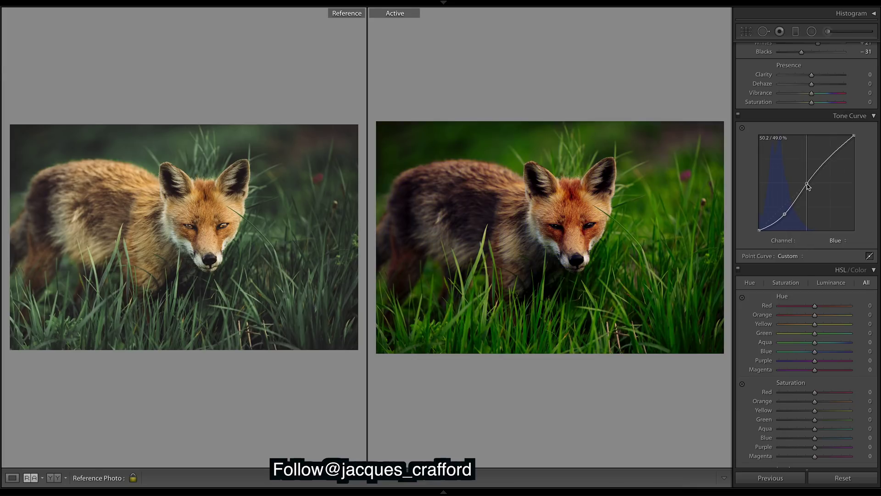
On the RGB curve, lift the black point and add shadow, midtone and highlight points
click(836, 241)
click(834, 218)
drag(760, 230, 807, 185)
click(805, 186)
click(831, 161)
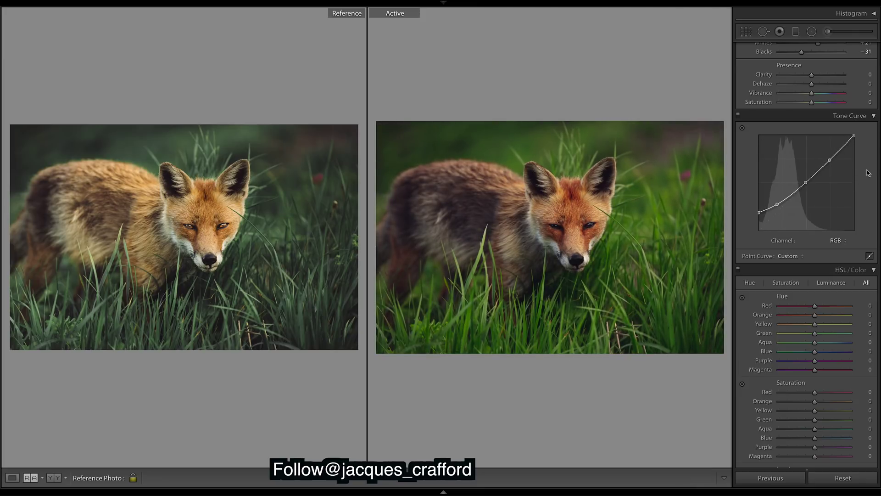
Check the Red channel curve, then return to the combined RGB curve
click(837, 241)
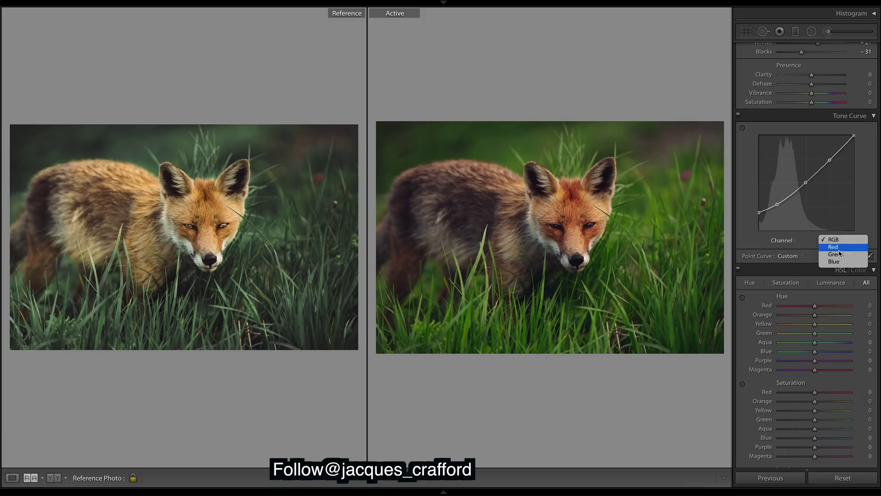
click(839, 248)
click(838, 240)
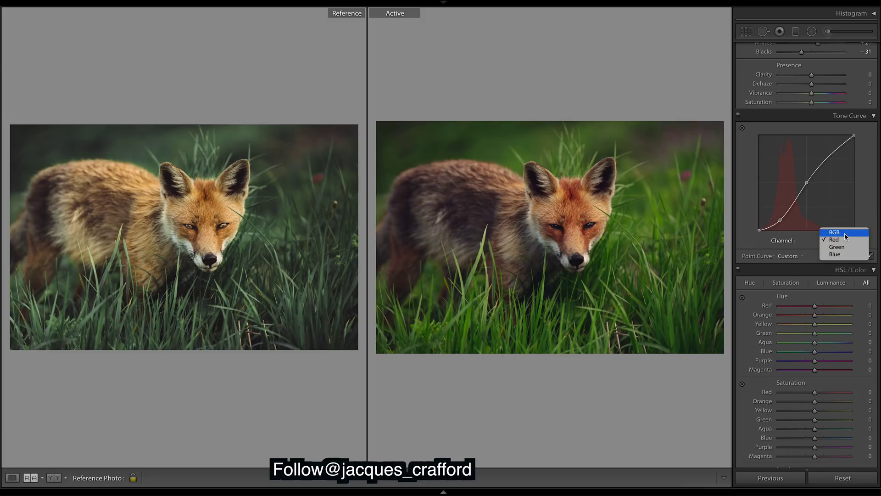
click(834, 232)
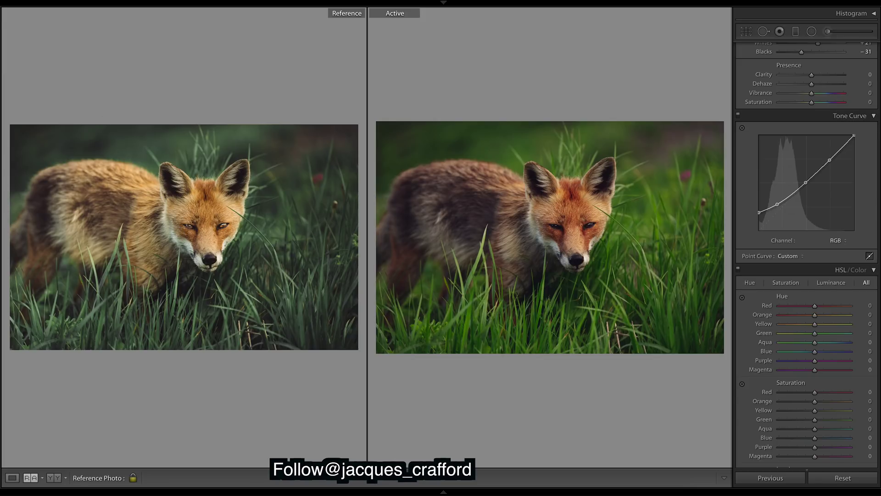
scroll(822, 233, up, 3)
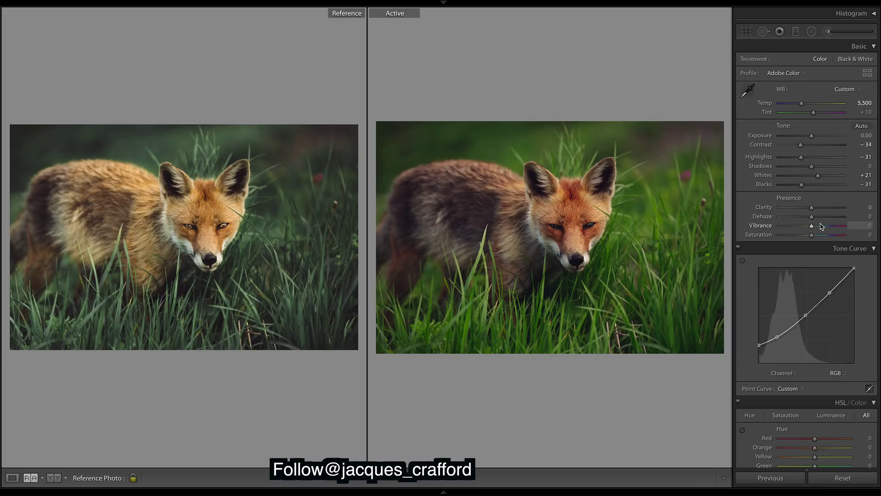
Set Vibrance to -2, Blacks to -20 and Whites to +37
drag(812, 226, 813, 231)
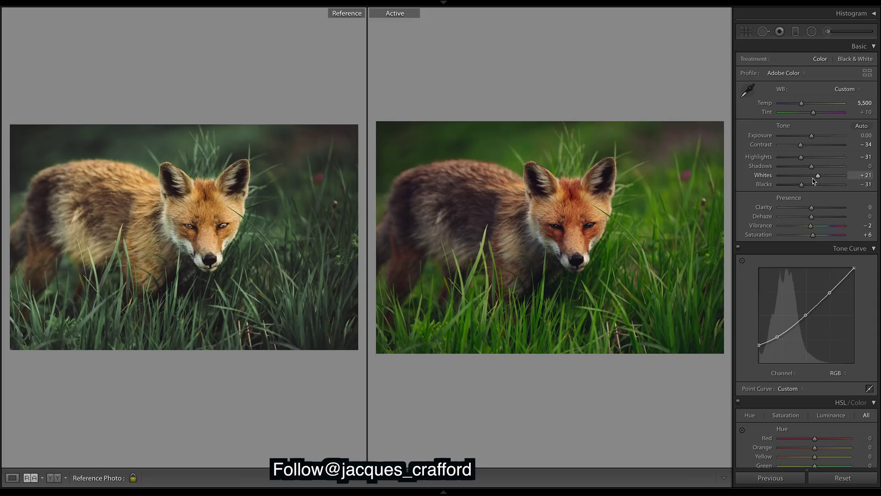
drag(802, 185, 806, 187)
drag(822, 177, 825, 177)
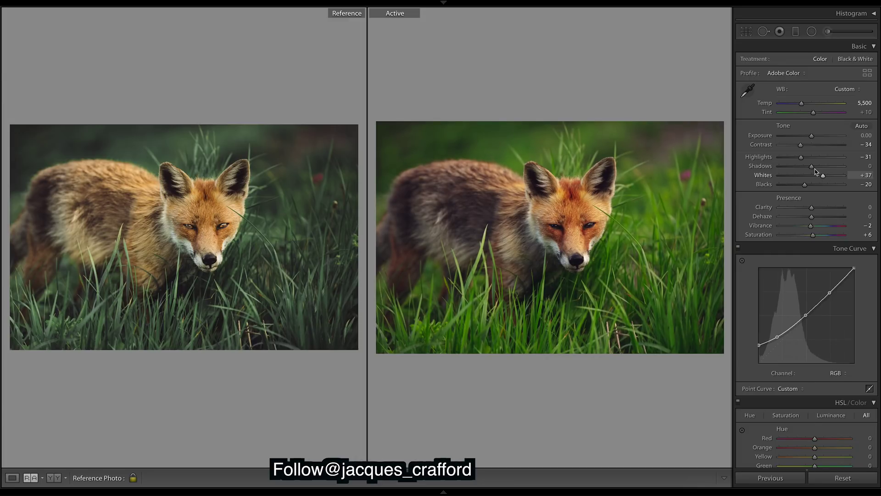
Push Shadows to +100 and bring Highlights down to -26
drag(814, 169, 845, 169)
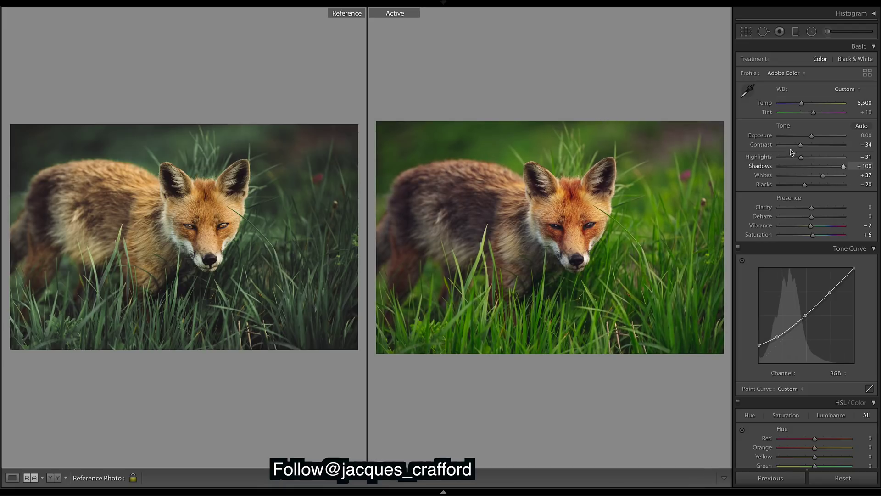
mouse_move(801, 157)
mouse_down()
mouse_move(760, 164)
mouse_move(790, 159)
mouse_up()
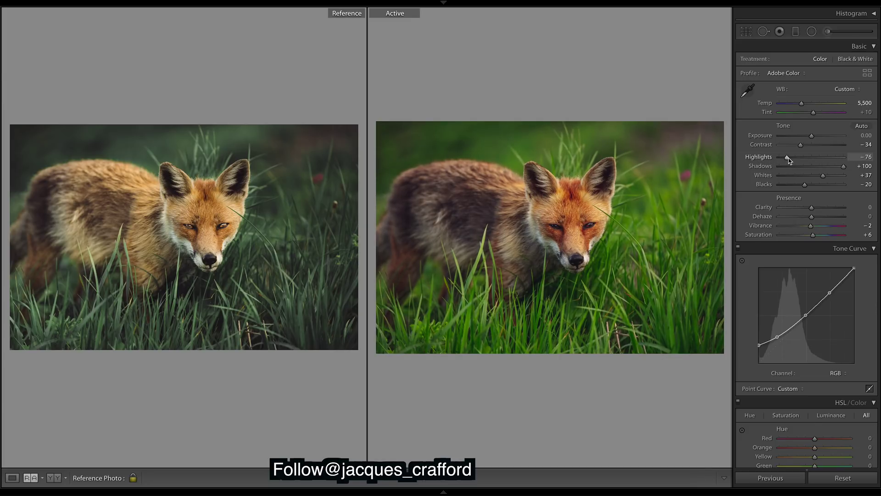
drag(789, 159, 805, 162)
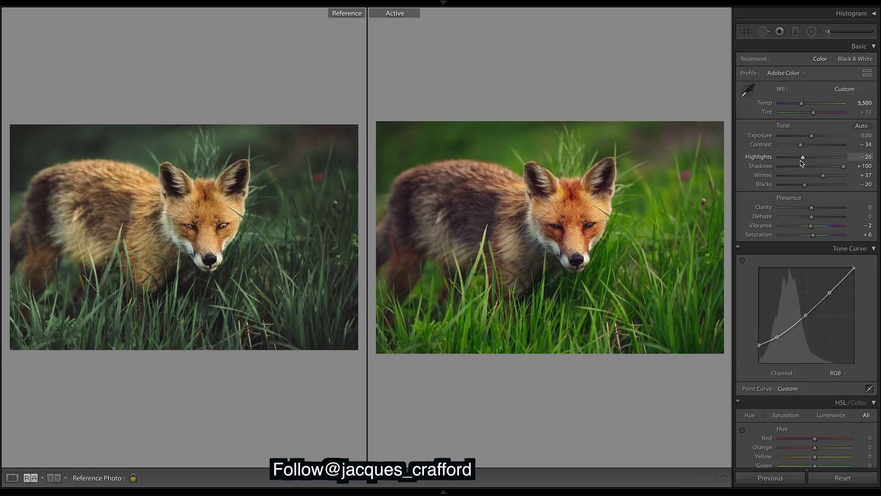
scroll(860, 145, down, 1)
scroll(807, 255, down, 5)
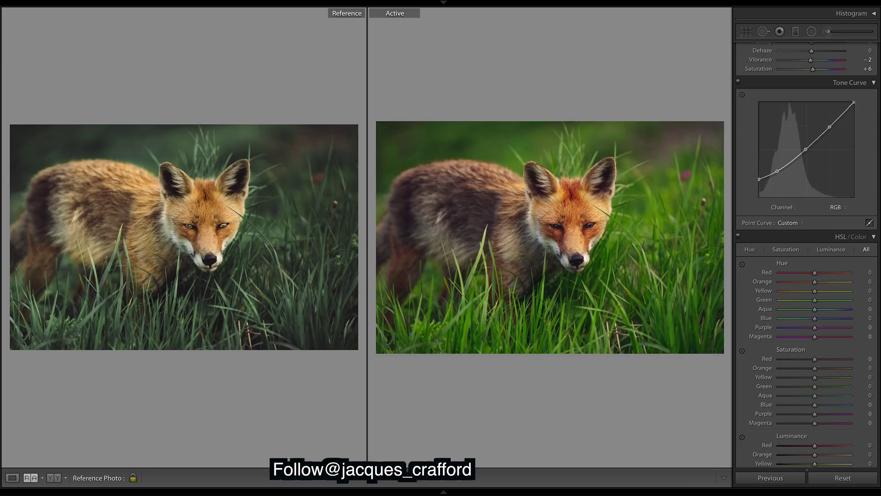
scroll(807, 257, down, 3)
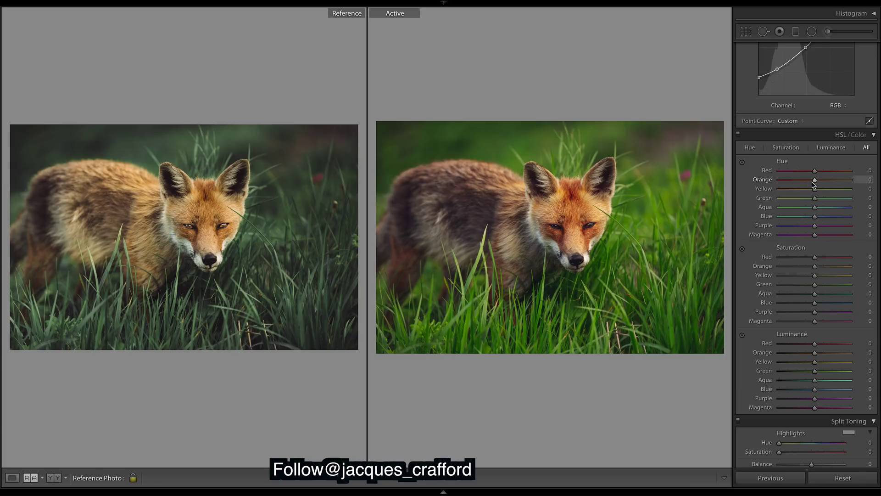
Set HSL Hue Yellow +14 and Green +35, and Saturation Green -85 and Yellow -34
drag(815, 189, 870, 196)
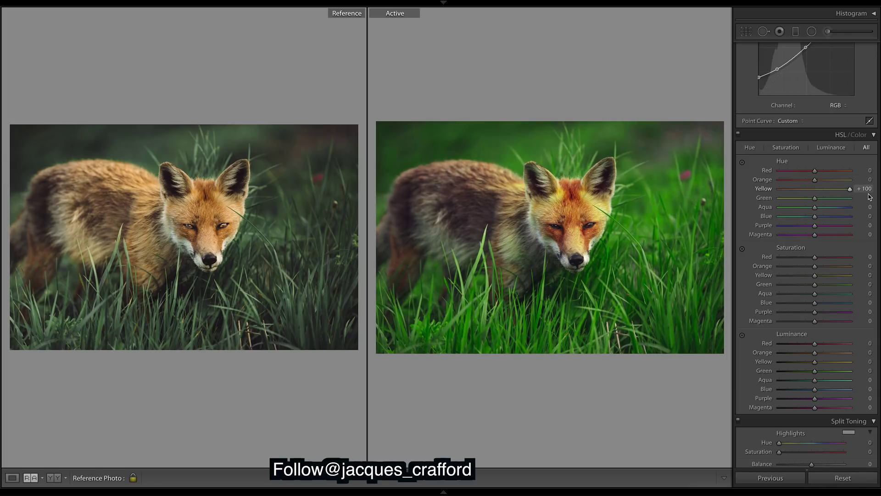
drag(870, 197, 820, 194)
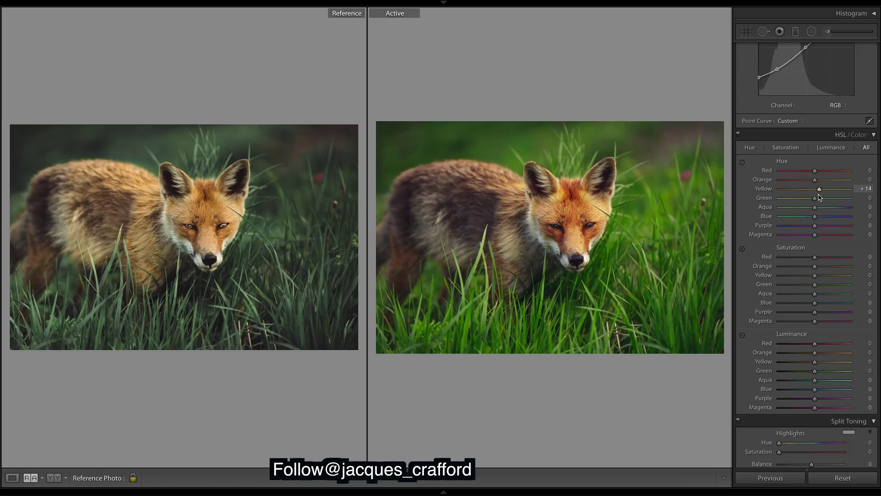
mouse_move(815, 198)
mouse_down()
mouse_move(794, 197)
mouse_move(830, 202)
mouse_up()
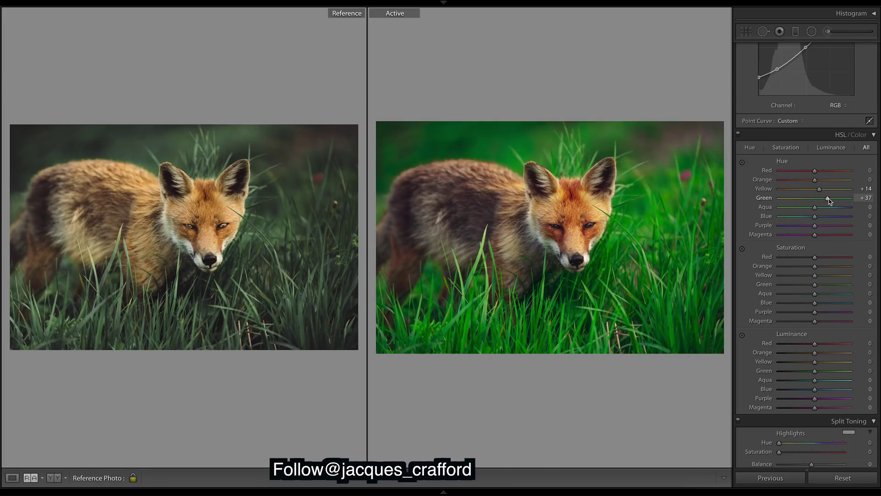
drag(831, 201, 827, 201)
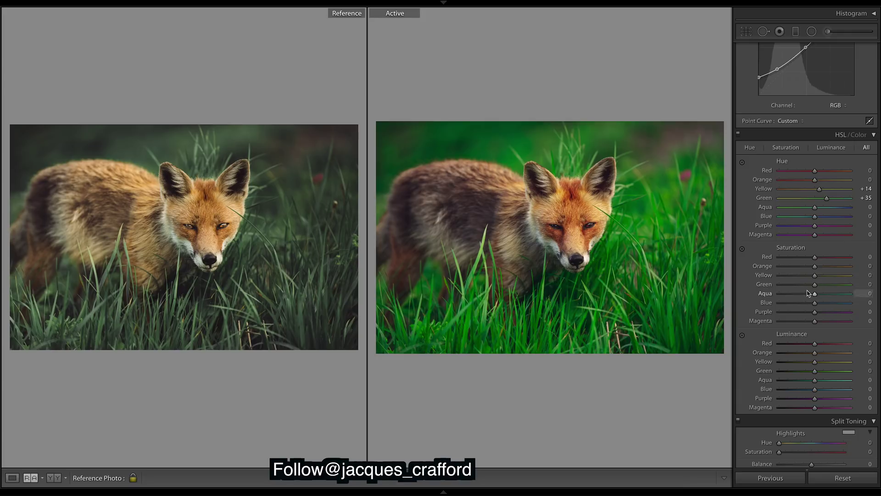
drag(815, 285, 786, 286)
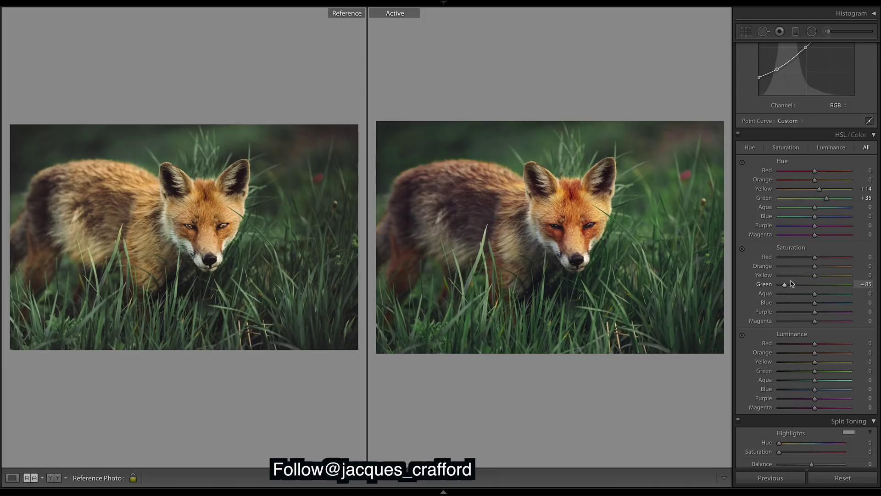
mouse_move(814, 276)
mouse_down()
mouse_move(806, 276)
mouse_move(851, 276)
mouse_move(790, 277)
mouse_move(831, 277)
mouse_move(802, 279)
mouse_up()
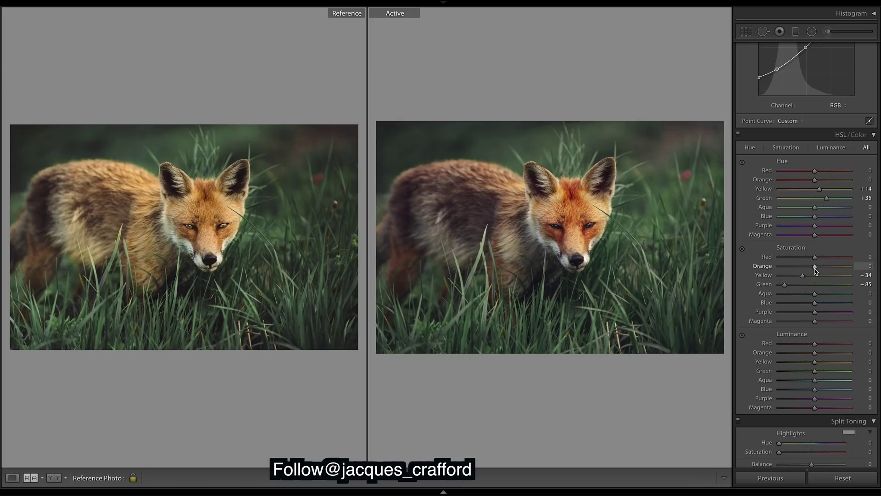
Set Orange saturation to -7, Orange hue to +27 and Yellow hue to +21
drag(815, 269, 813, 269)
drag(818, 182, 831, 184)
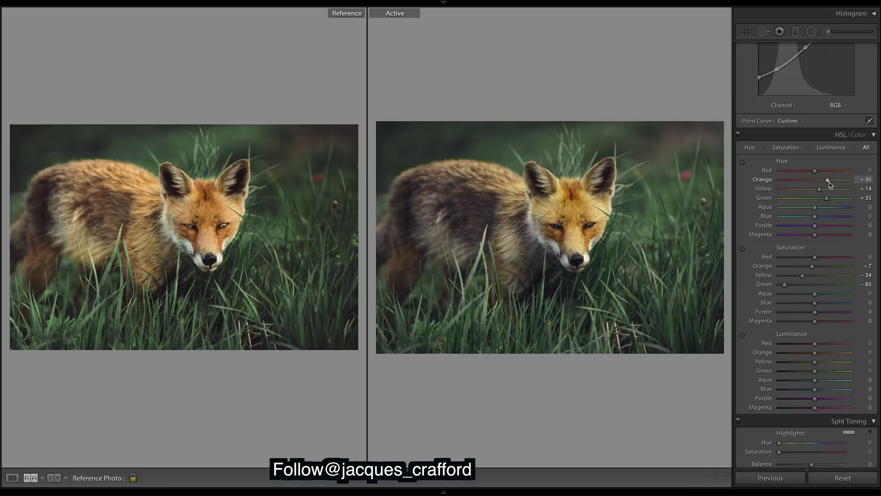
double_click(830, 183)
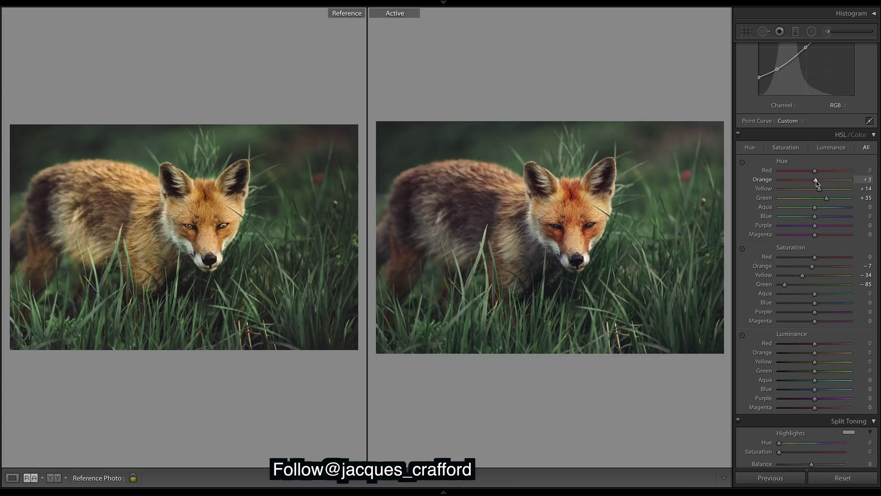
drag(817, 183, 822, 184)
mouse_move(823, 192)
mouse_down()
mouse_move(833, 191)
mouse_move(826, 192)
mouse_up()
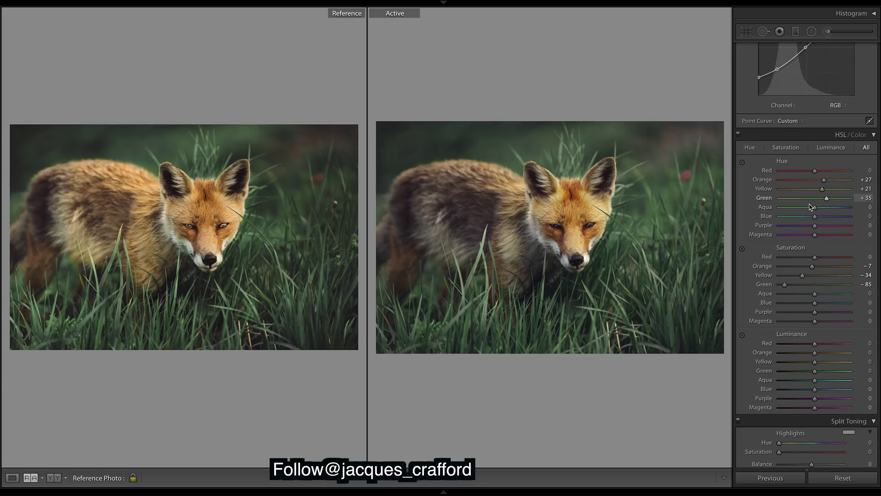
Set Luminance Yellow to +29, Orange to +5 and Green to -11
scroll(811, 234, down, 1)
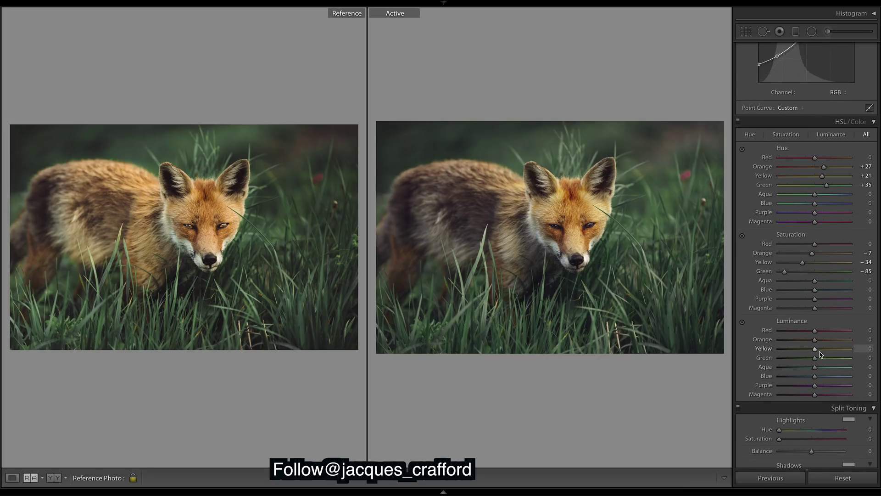
drag(815, 349, 825, 352)
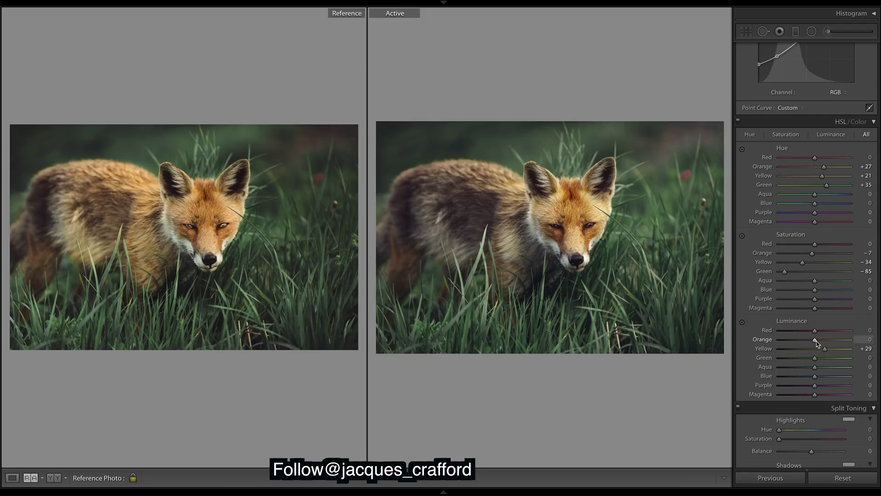
drag(816, 343, 818, 344)
drag(819, 344, 817, 343)
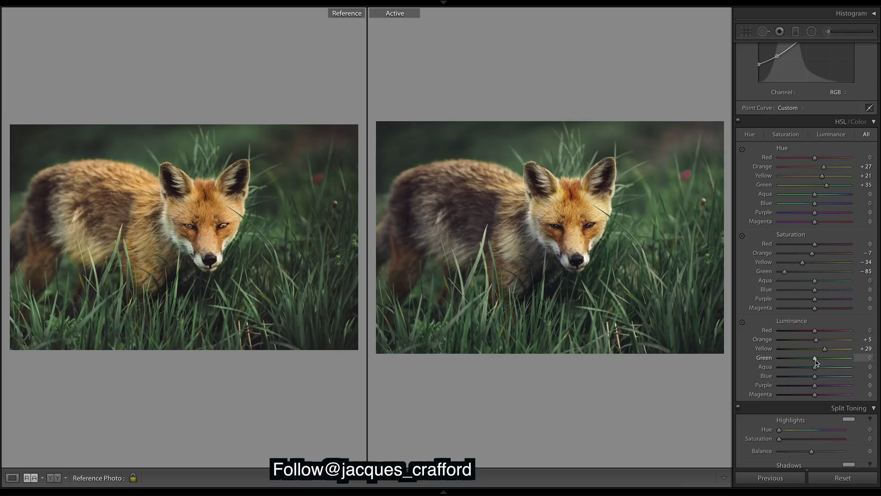
mouse_move(817, 362)
mouse_down()
mouse_move(808, 360)
mouse_move(816, 362)
mouse_up()
drag(815, 362, 811, 362)
Set Split Toning Highlights to Hue 66 and Saturation 5
scroll(812, 360, down, 4)
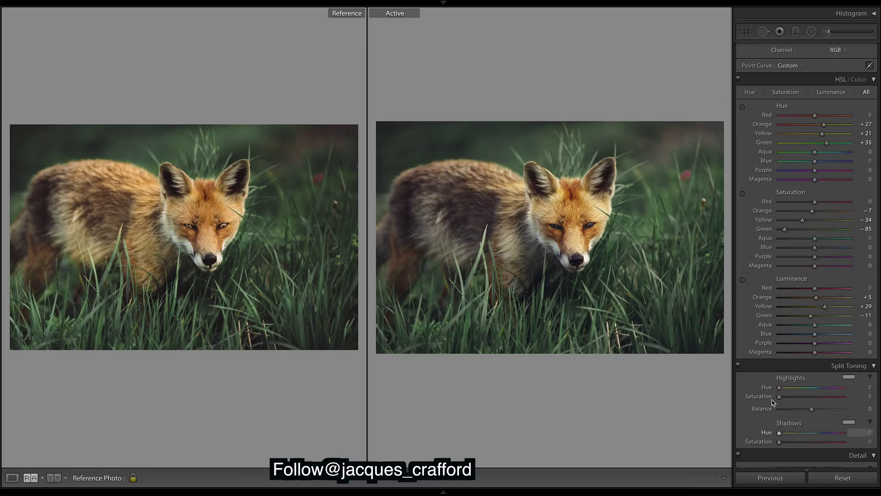
mouse_move(781, 388)
mouse_down()
mouse_move(791, 391)
mouse_move(787, 401)
mouse_up()
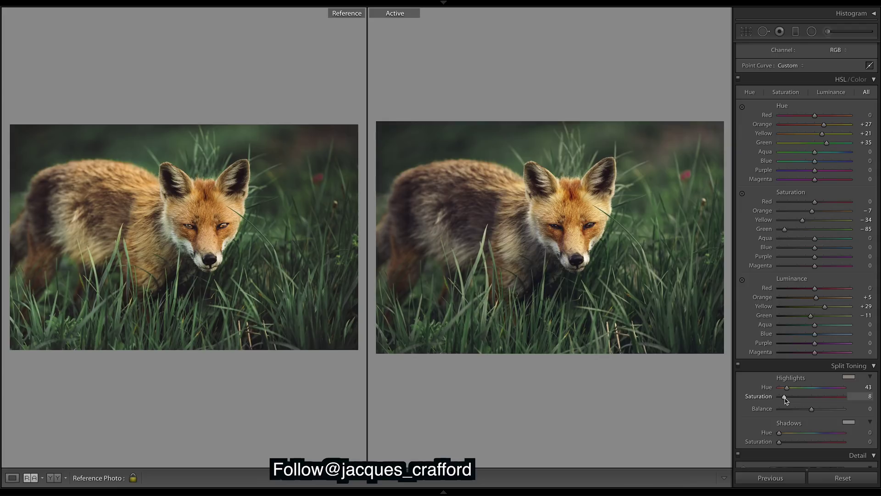
drag(785, 397, 792, 389)
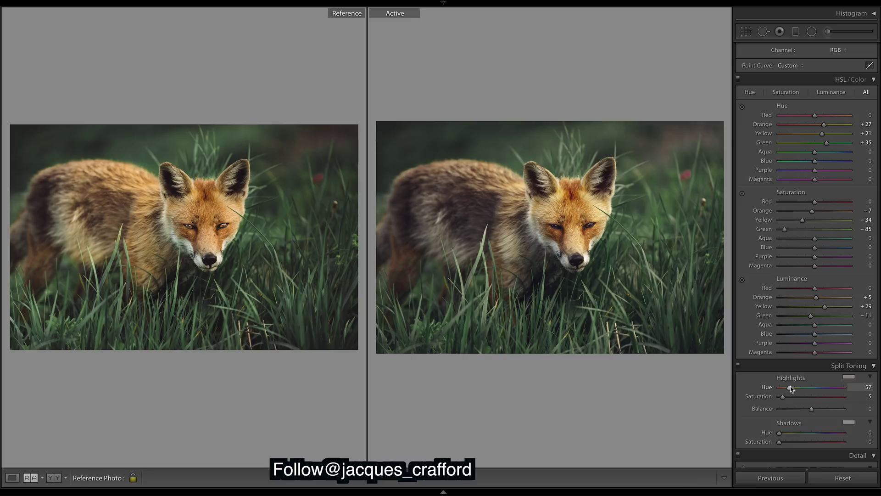
drag(792, 389, 794, 389)
drag(794, 389, 793, 389)
Set Detail Sharpening Amount to 80 and Masking to 75
scroll(807, 252, down, 5)
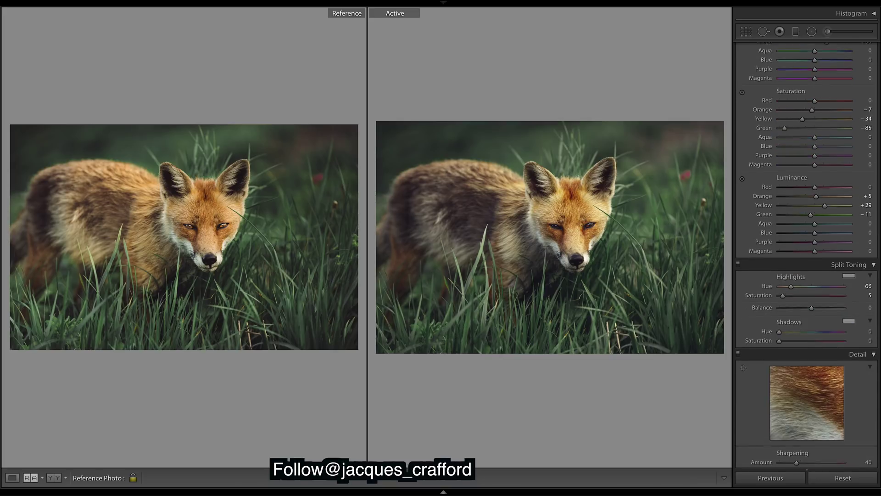
scroll(822, 361, down, 2)
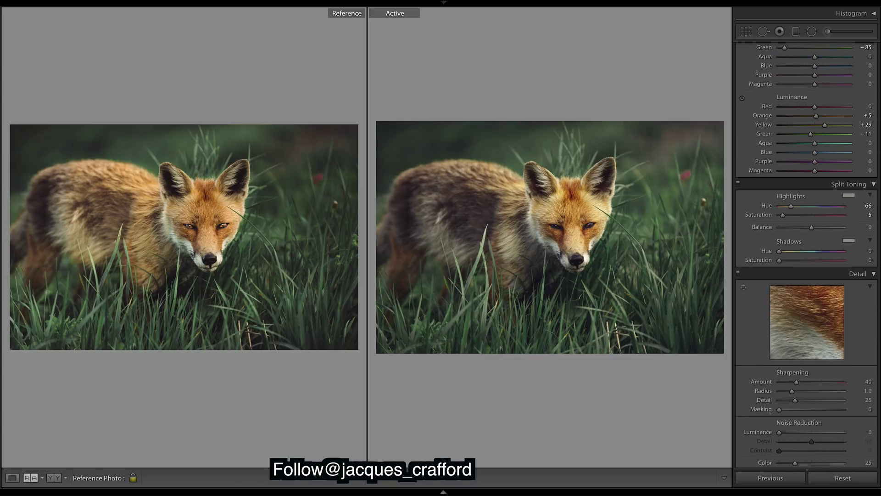
click(815, 353)
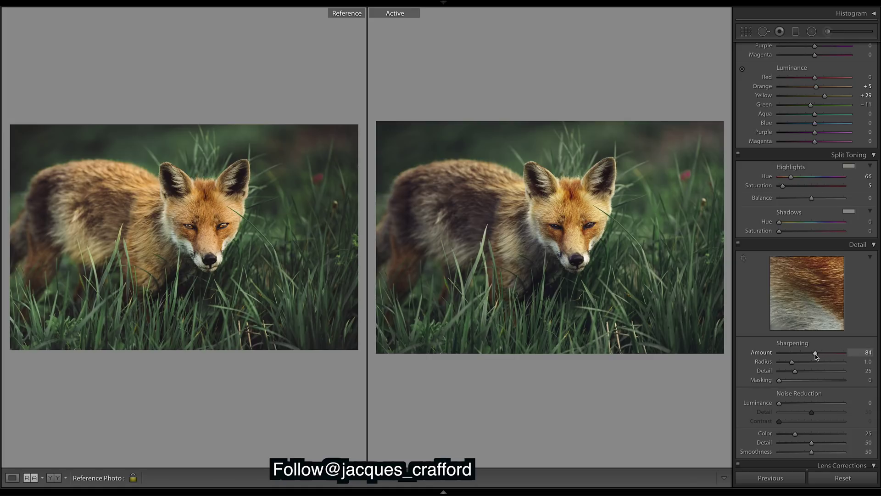
drag(815, 353, 814, 354)
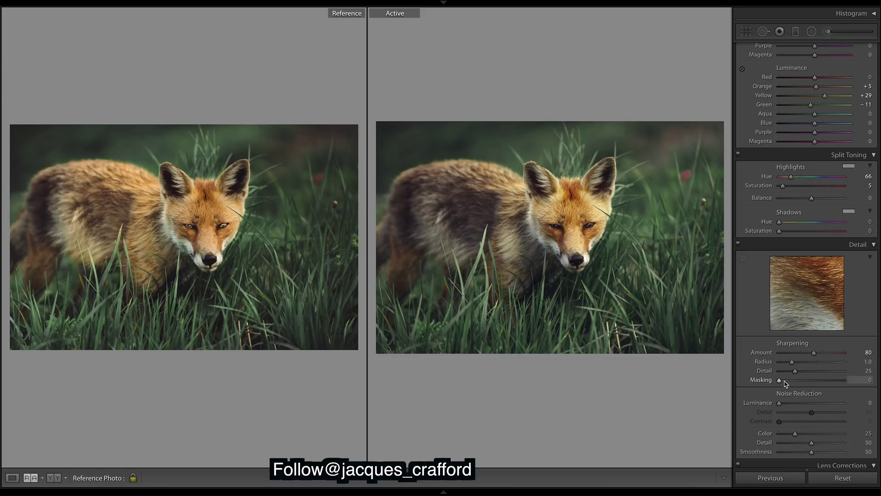
alt+drag(779, 380, 827, 381)
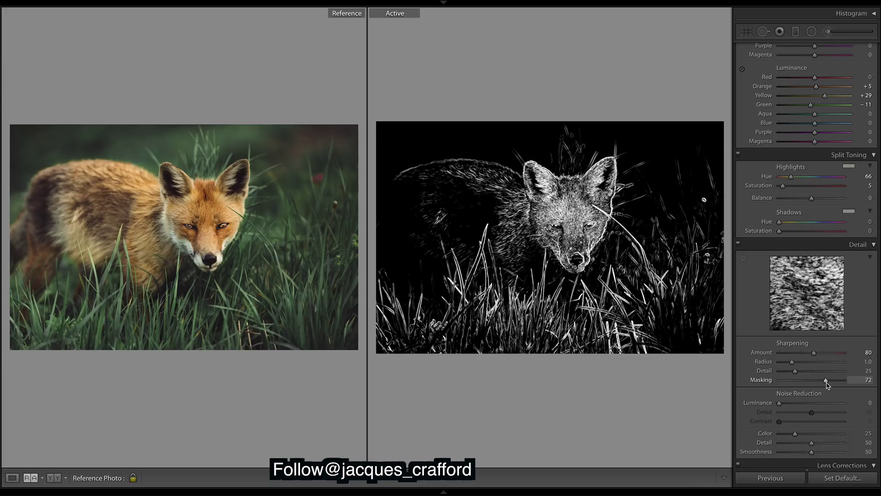
alt+drag(828, 385, 828, 383)
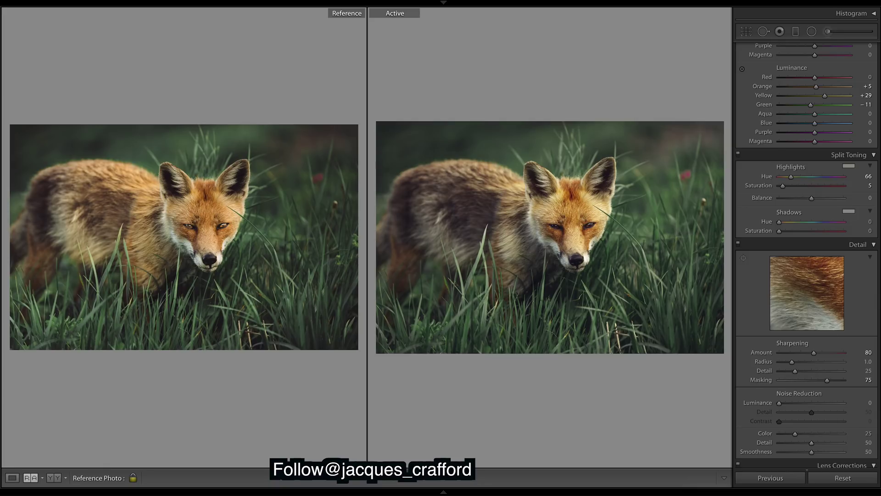
scroll(806, 255, down, 10)
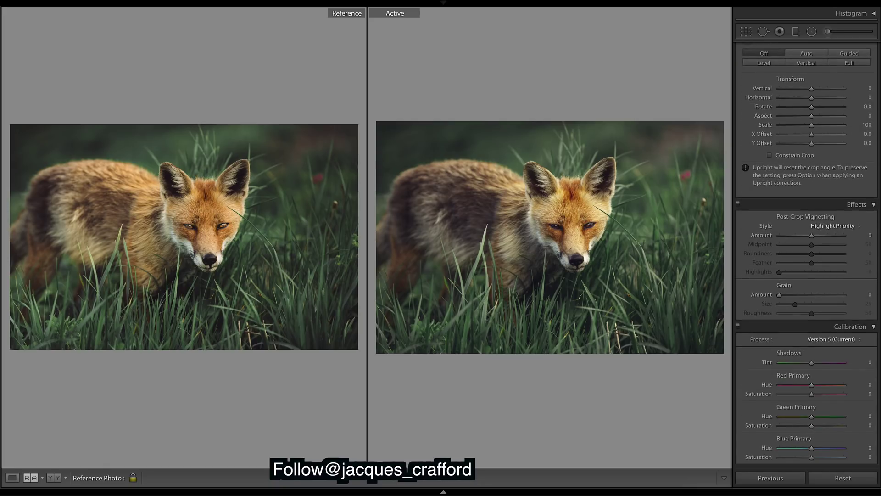
Select the fox-body brush pin and raise its Exposure to 0.29, adjust Tint, and set Shadows to 100
scroll(807, 256, up, 15)
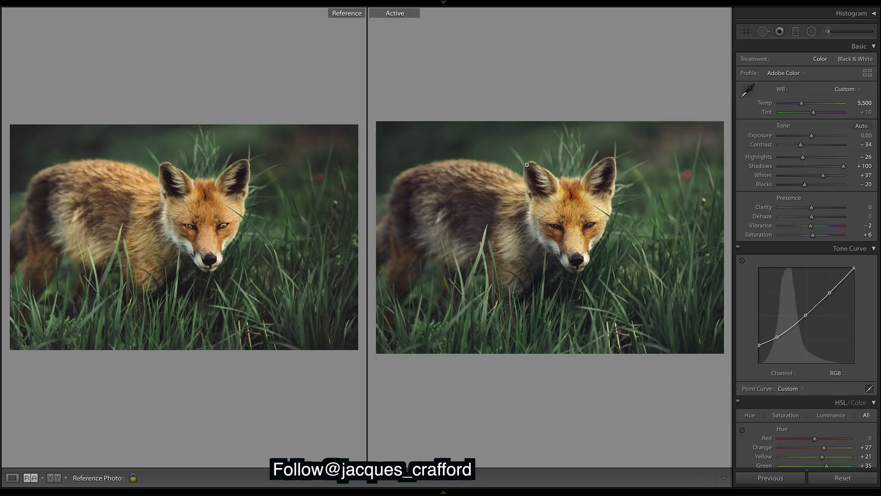
click(830, 33)
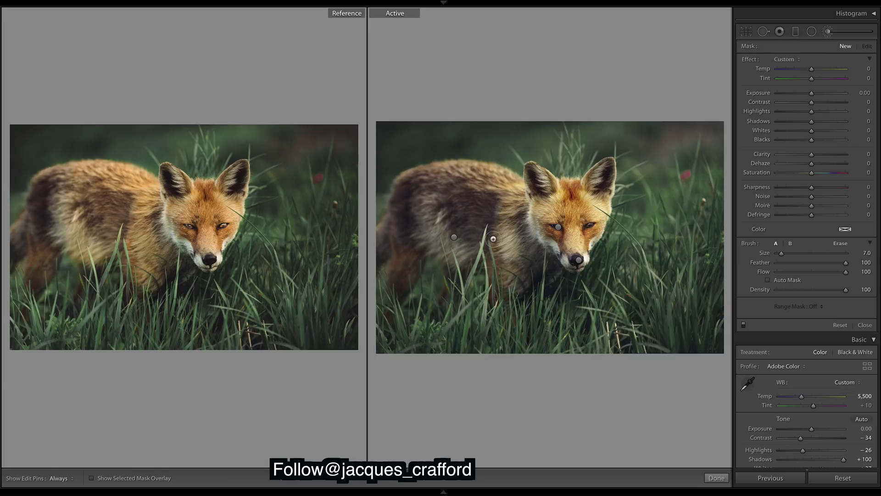
click(454, 237)
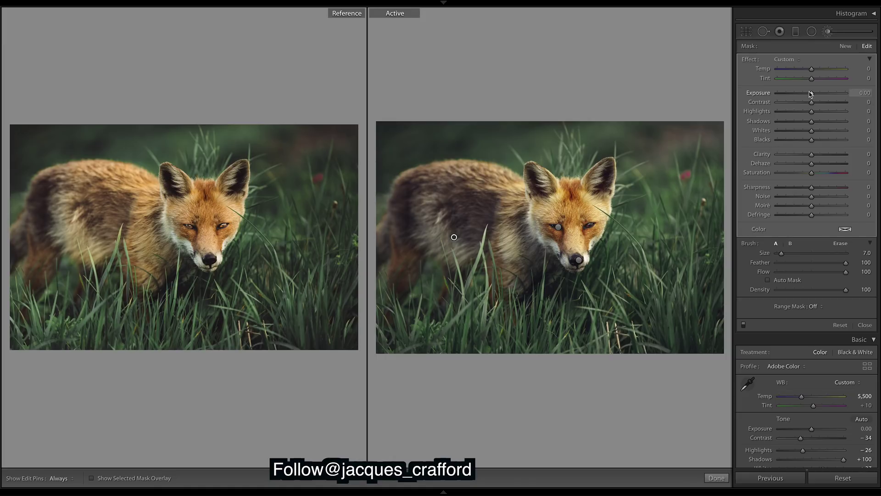
drag(811, 95, 820, 70)
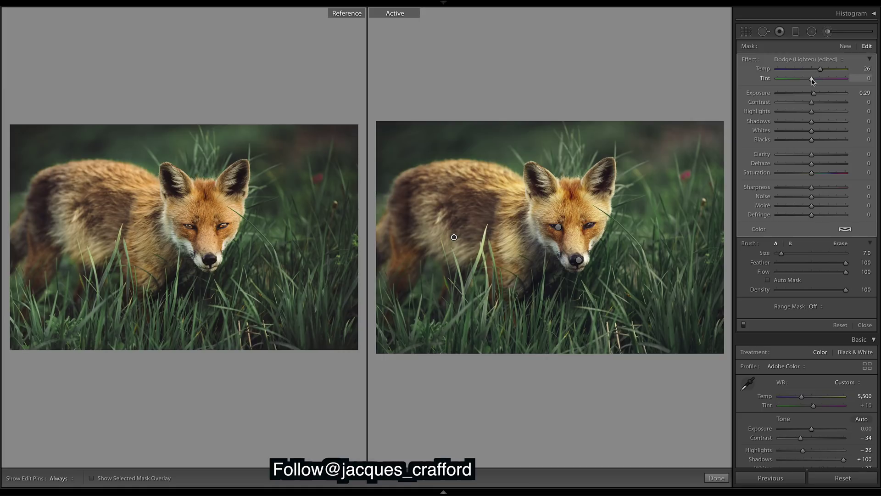
drag(812, 78, 815, 79)
drag(813, 122, 821, 122)
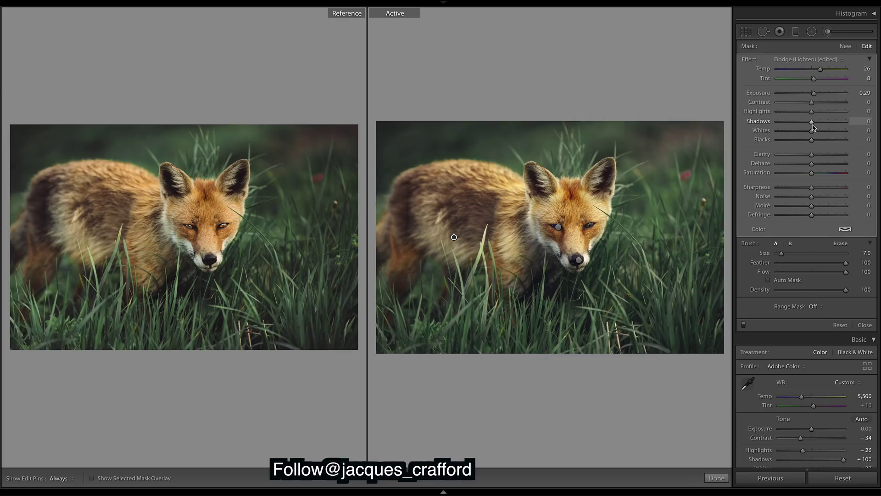
click(848, 121)
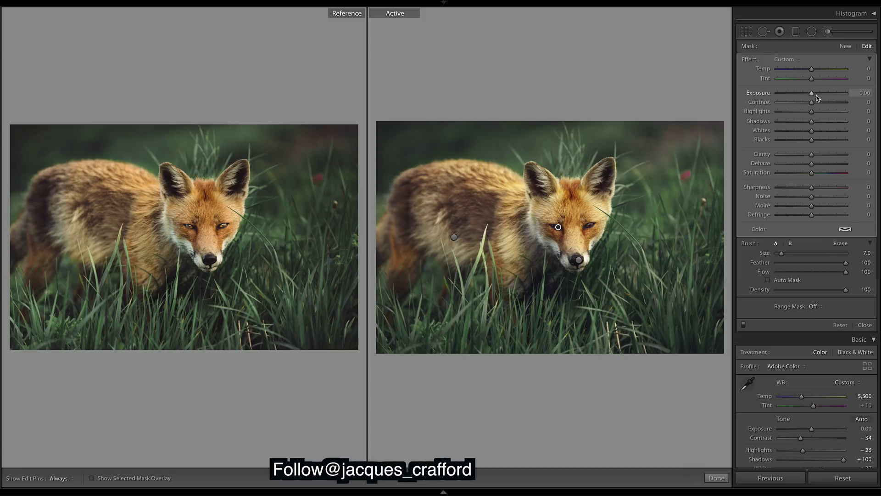
Set the eye brush to Exposure 1.33, Blacks -24 and Temp 28, then finish brushing
drag(813, 94, 824, 96)
drag(825, 97, 825, 98)
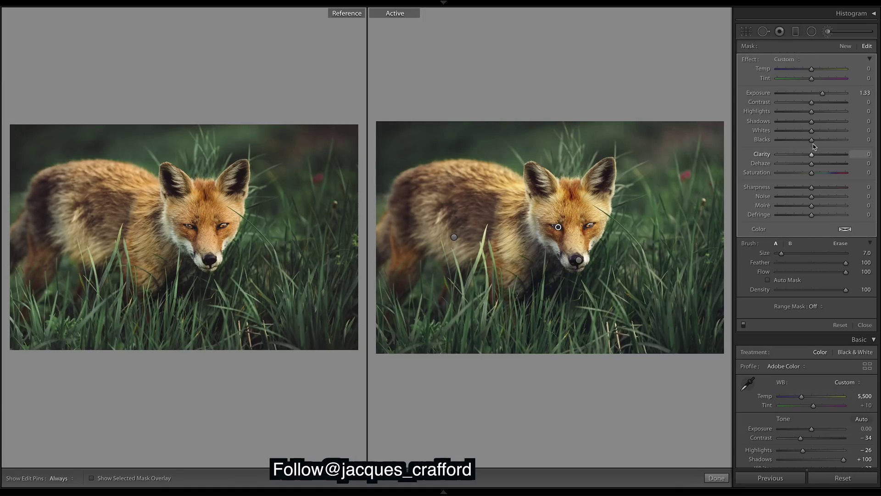
drag(813, 141, 805, 143)
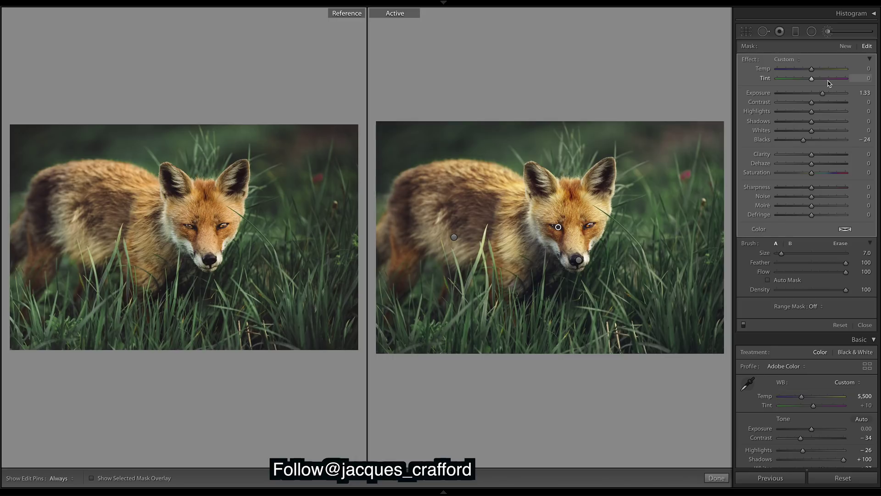
drag(815, 70, 820, 73)
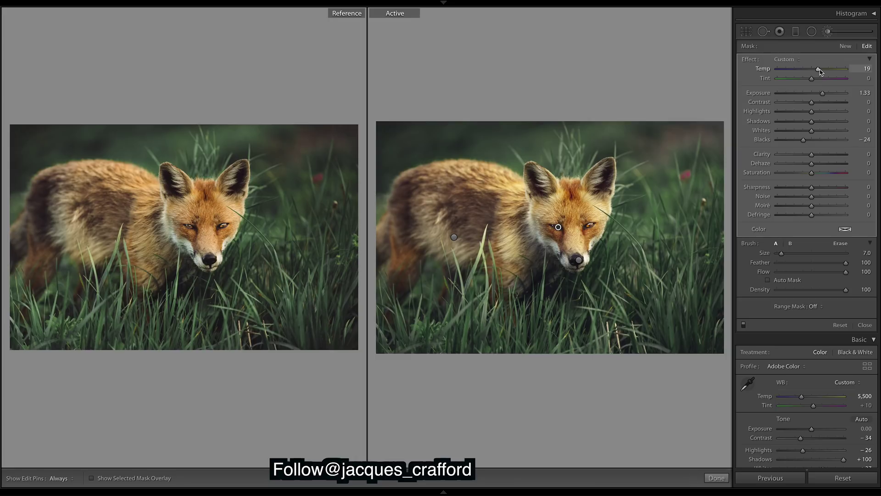
drag(820, 72, 824, 70)
click(717, 478)
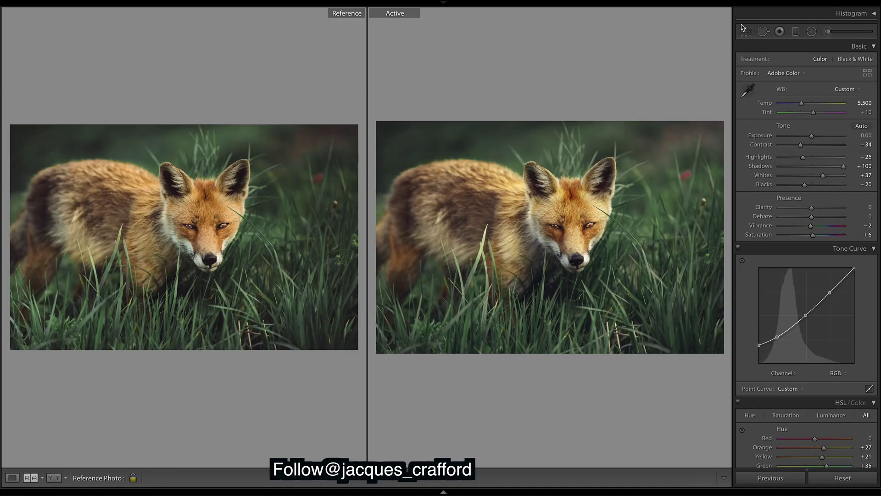
Add a diagonal graduated filter over the top-right corner with Exposure -0.51, then finish
click(796, 31)
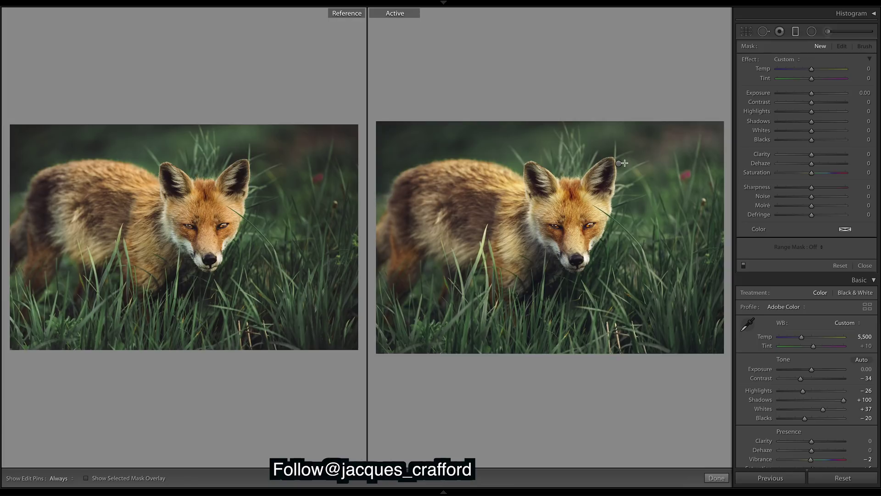
drag(623, 163, 640, 147)
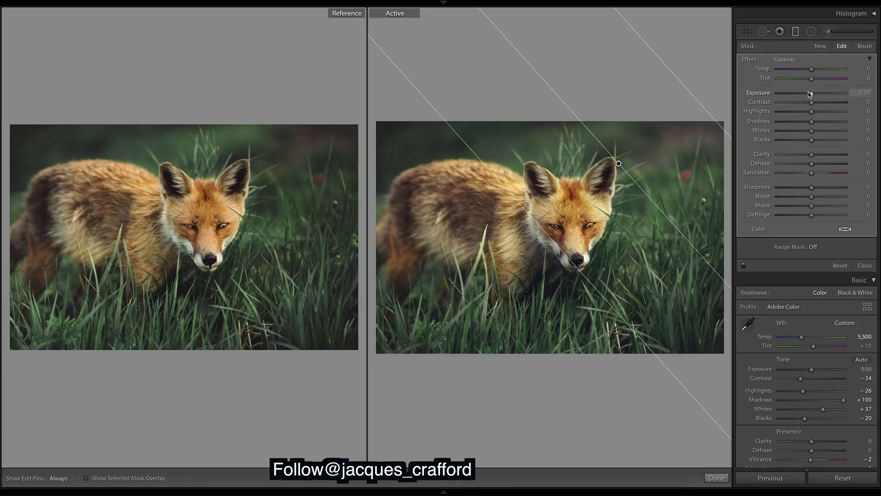
drag(811, 94, 809, 96)
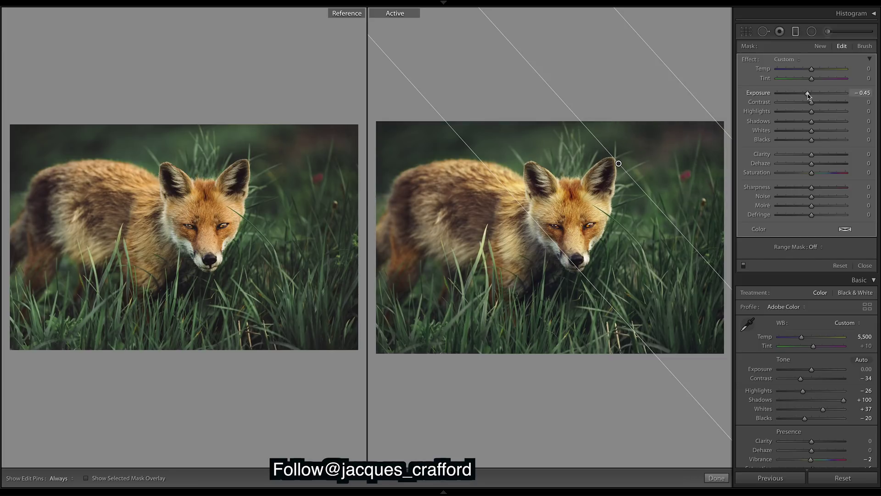
drag(809, 96, 807, 96)
click(717, 478)
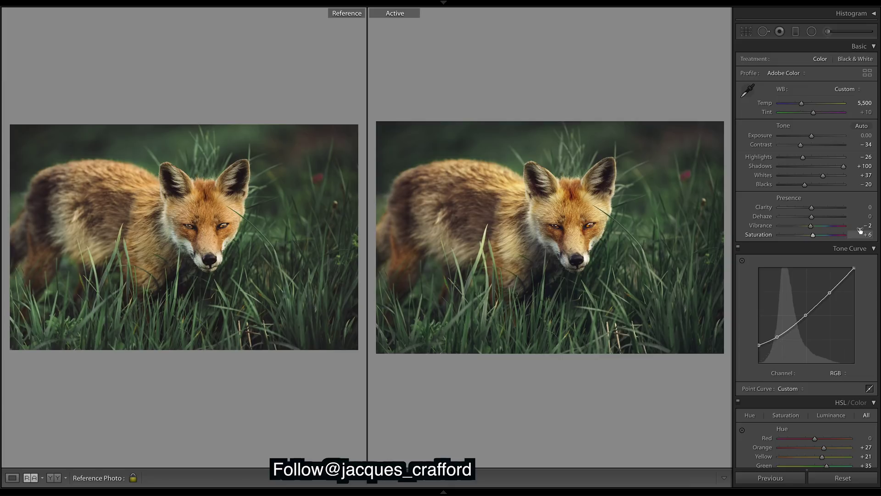
key(backslash)
key(backslash)
key(backslash)
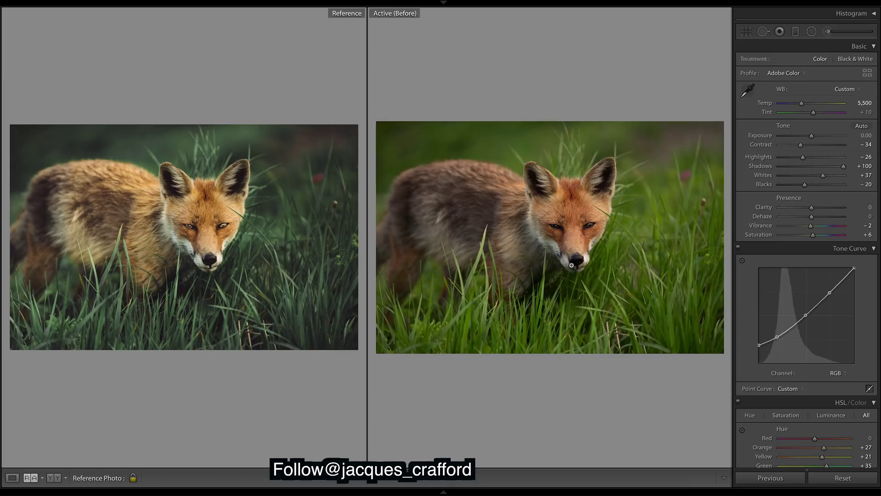
key(backslash)
mouse_move(514, 490)
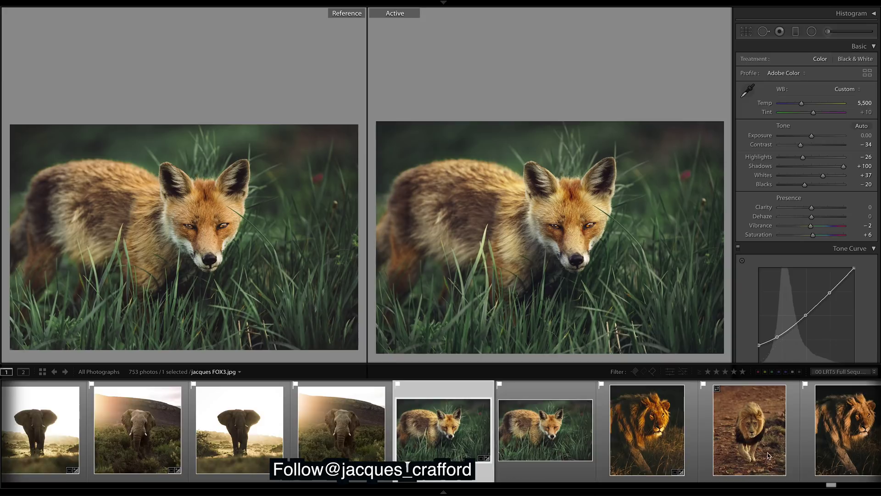